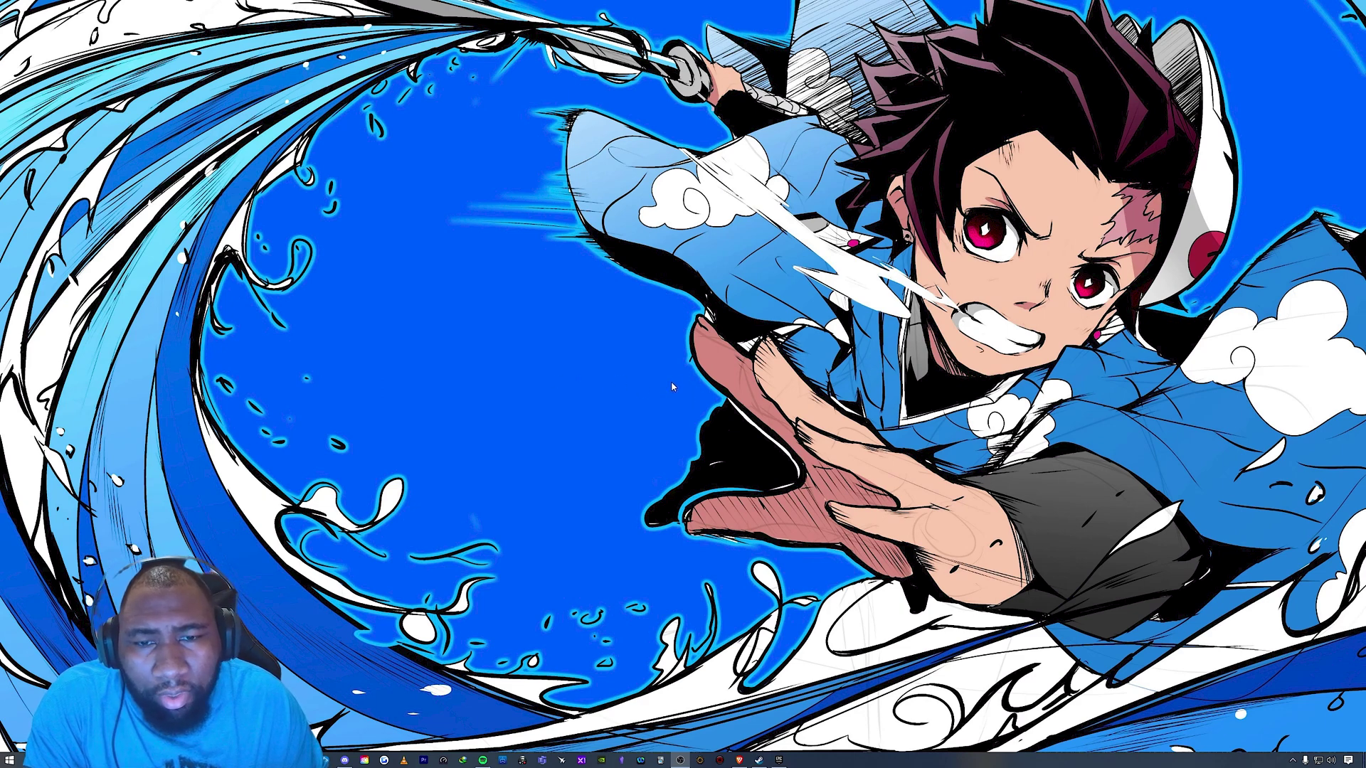
Step: Launch NVIDIA Control Panel from the desktop menu and review the 2560 × 1440 native resolution at 144Hz
right_click(636, 288)
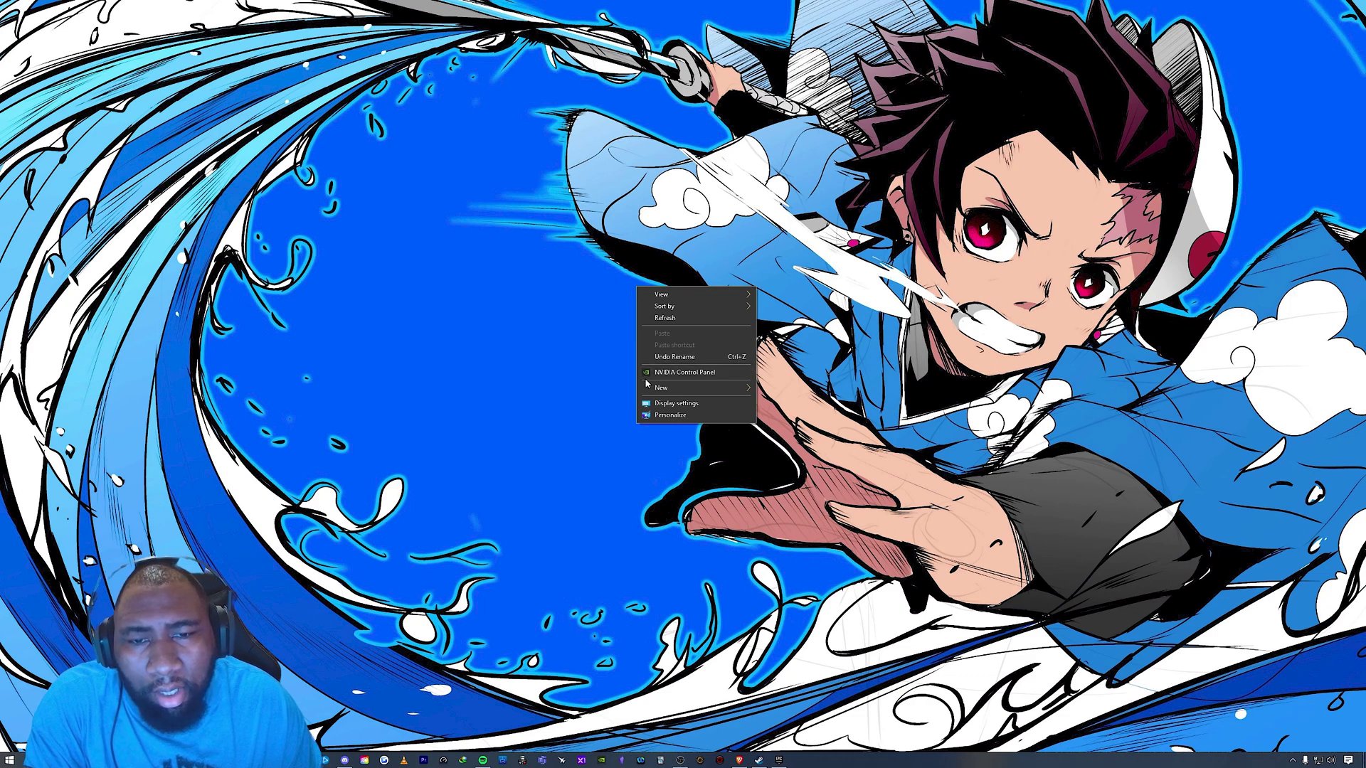
left_click(686, 373)
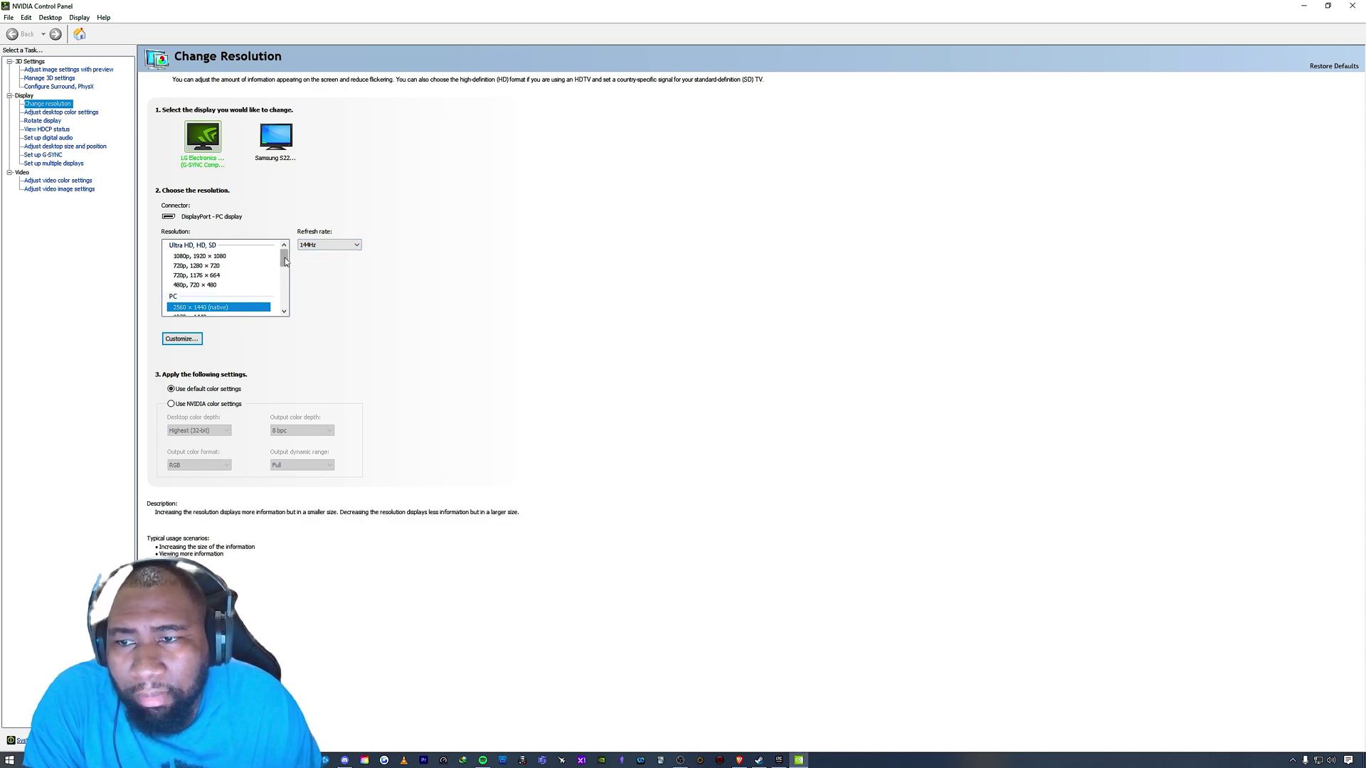
left_click_drag(285, 260, 284, 262)
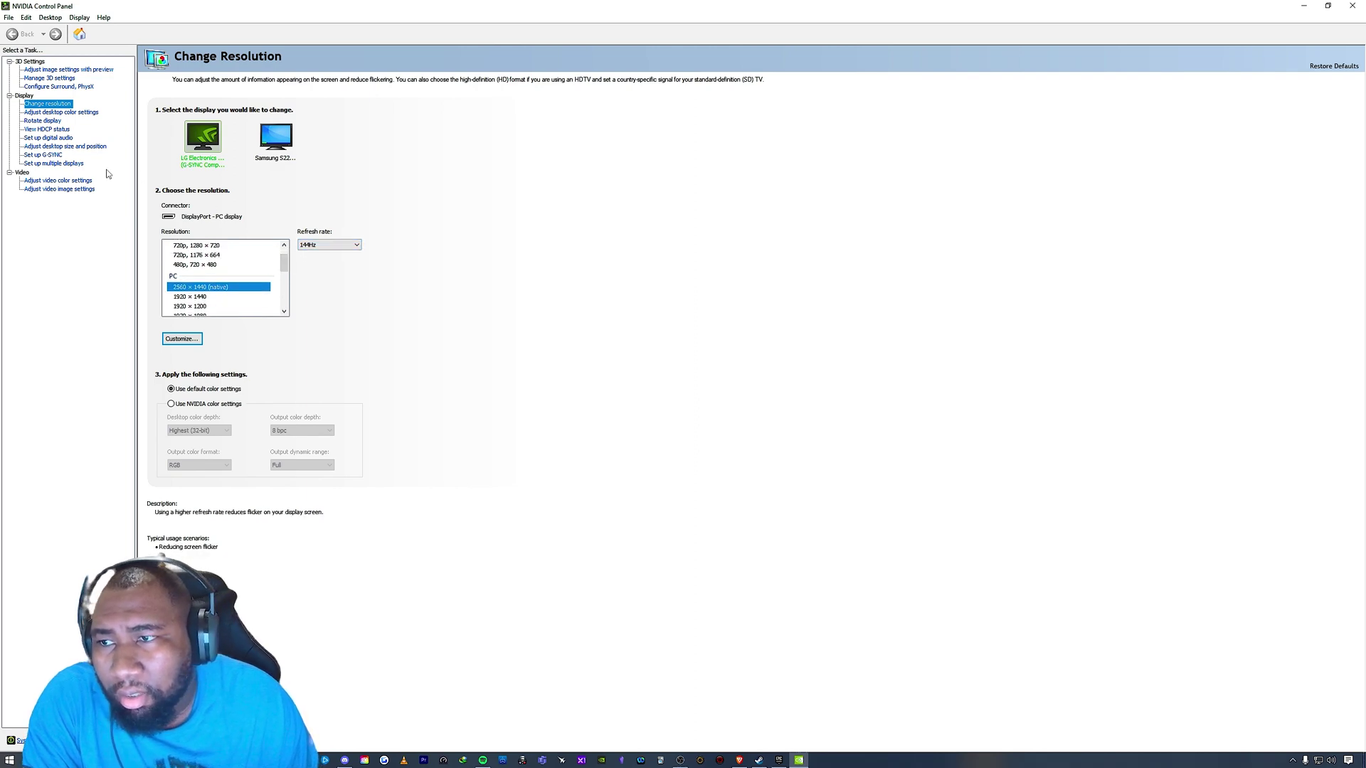
Step: Show the Set up G-SYNC page with G-SYNC enabled for windowed and full screen mode
left_click(44, 155)
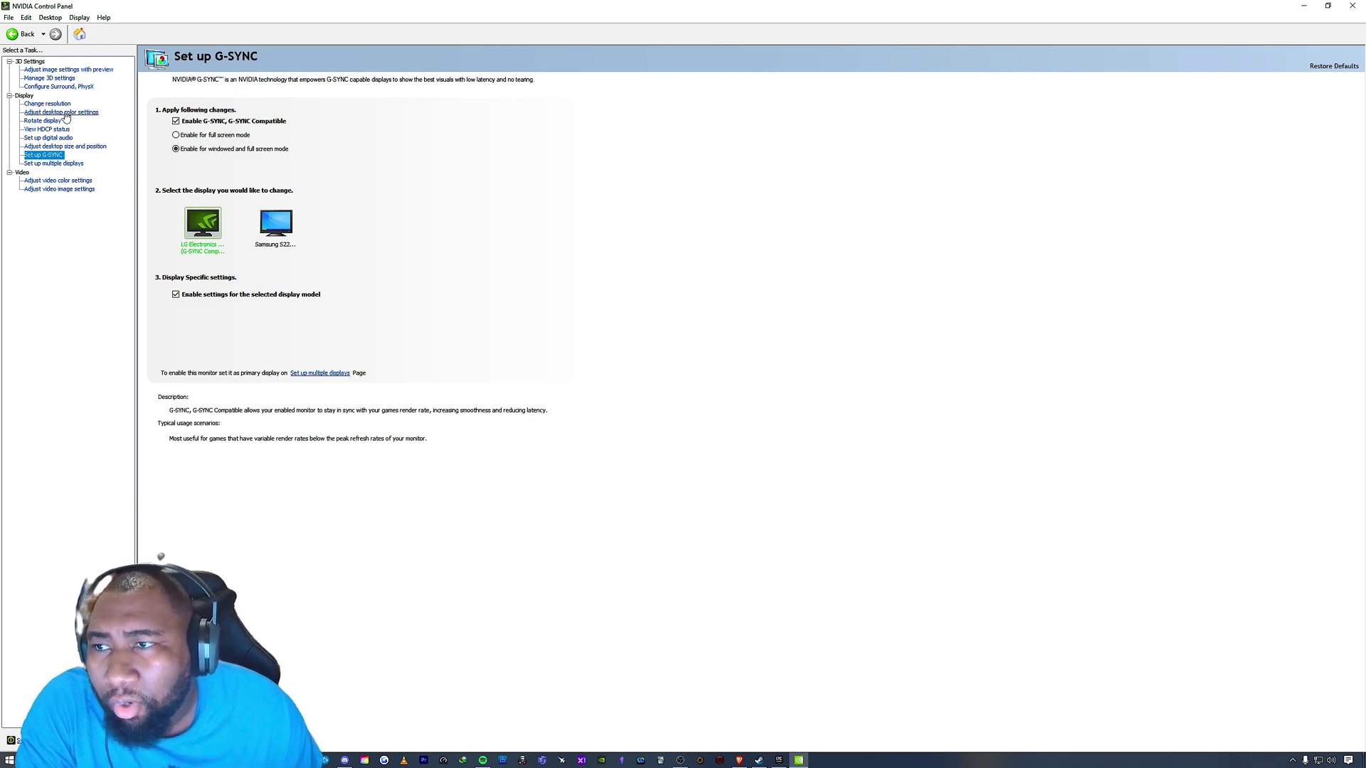
Step: In Manage 3D settings, scroll Global Settings and confirm Vertical sync is On
left_click(50, 79)
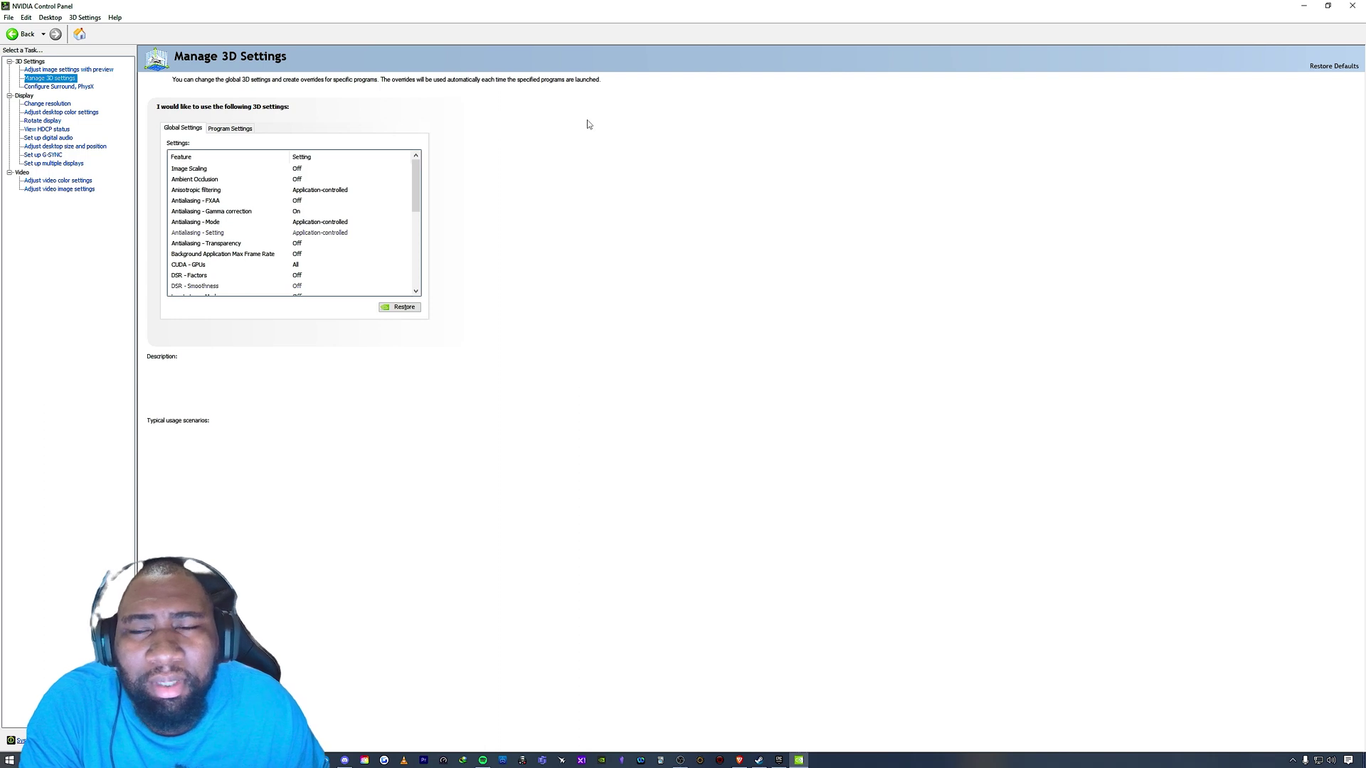
left_click_drag(416, 170, 418, 264)
mouse_move(189, 268)
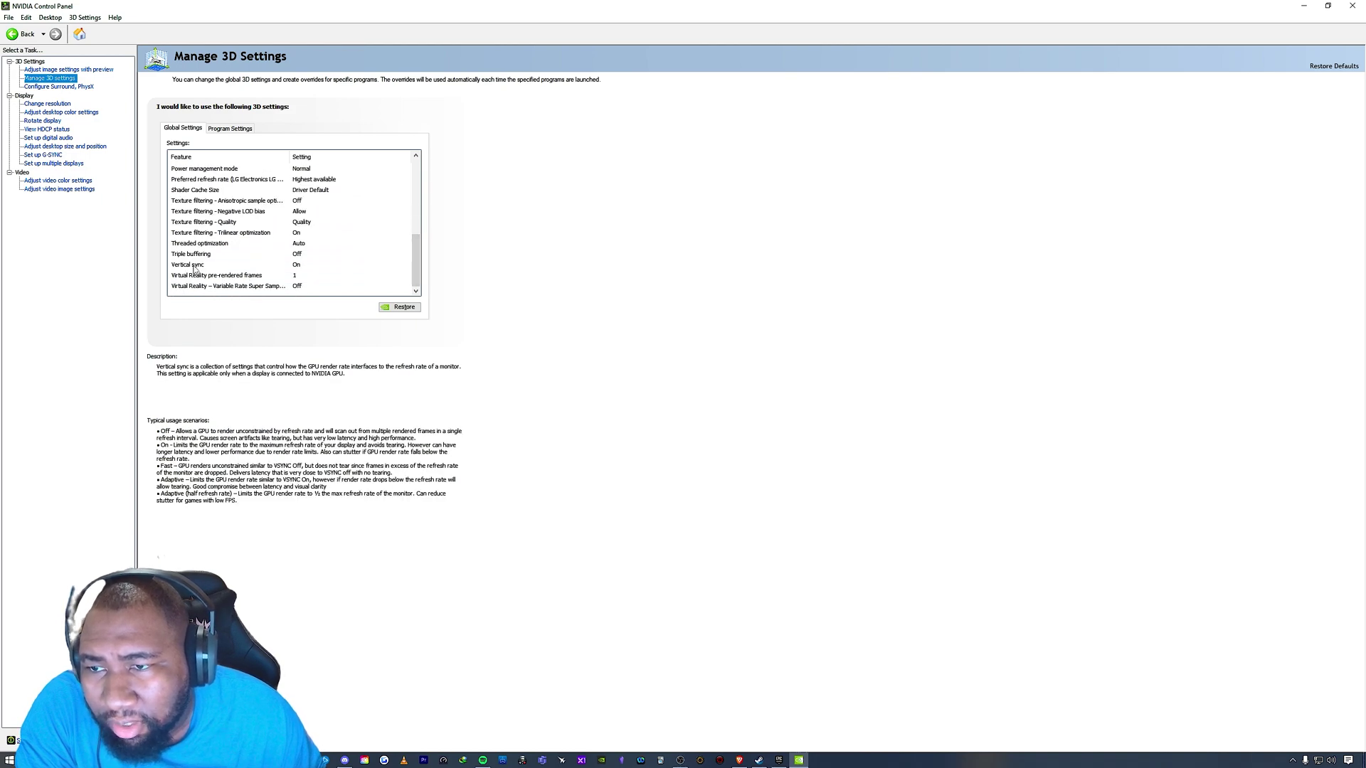
left_click(194, 268)
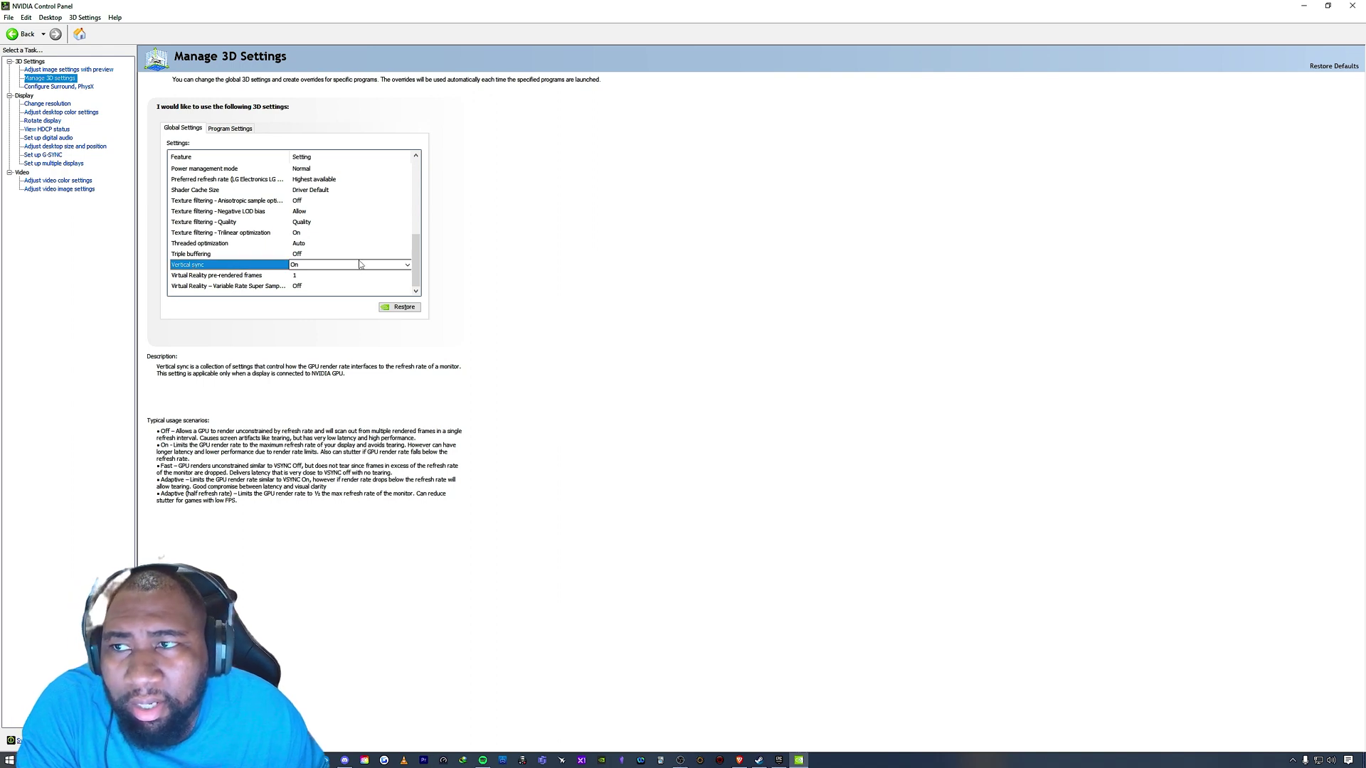
left_click_drag(417, 260, 423, 222)
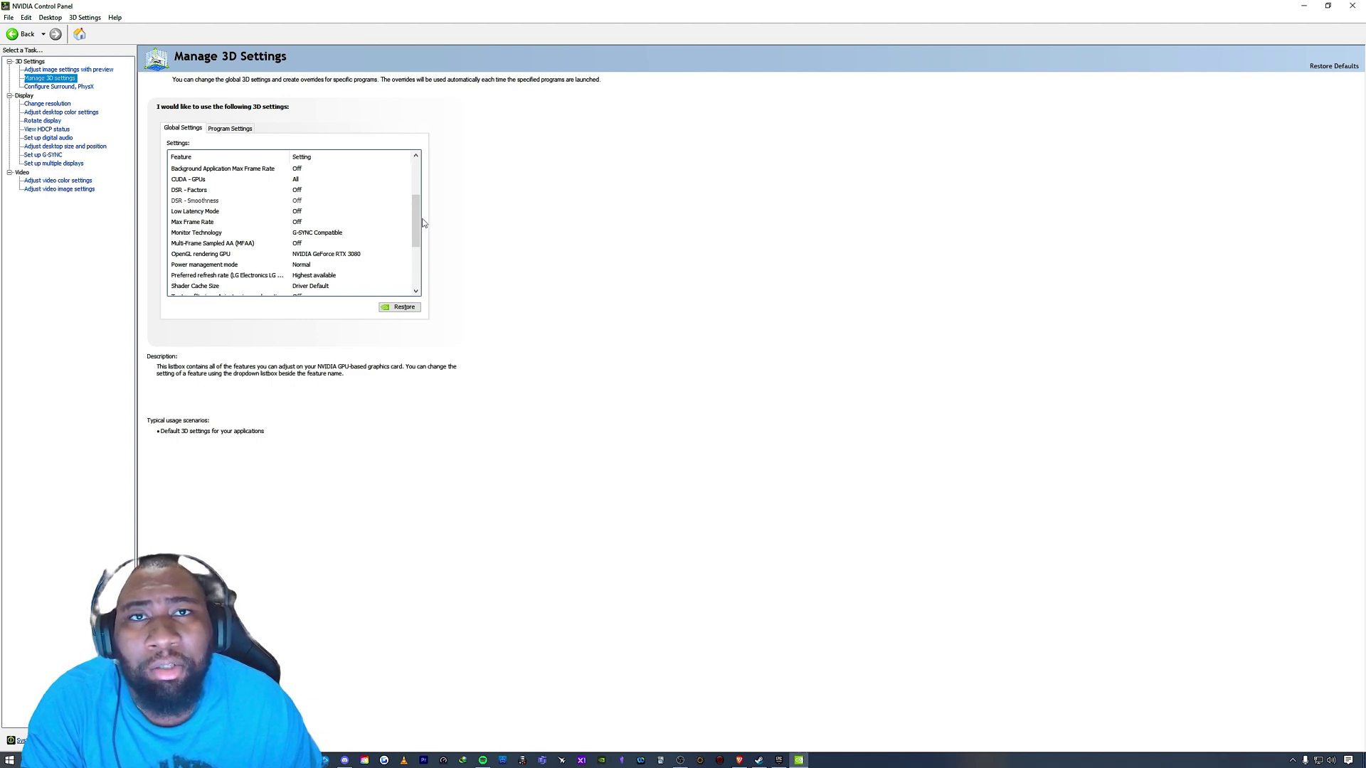
left_click(1292, 760)
left_click(1282, 720)
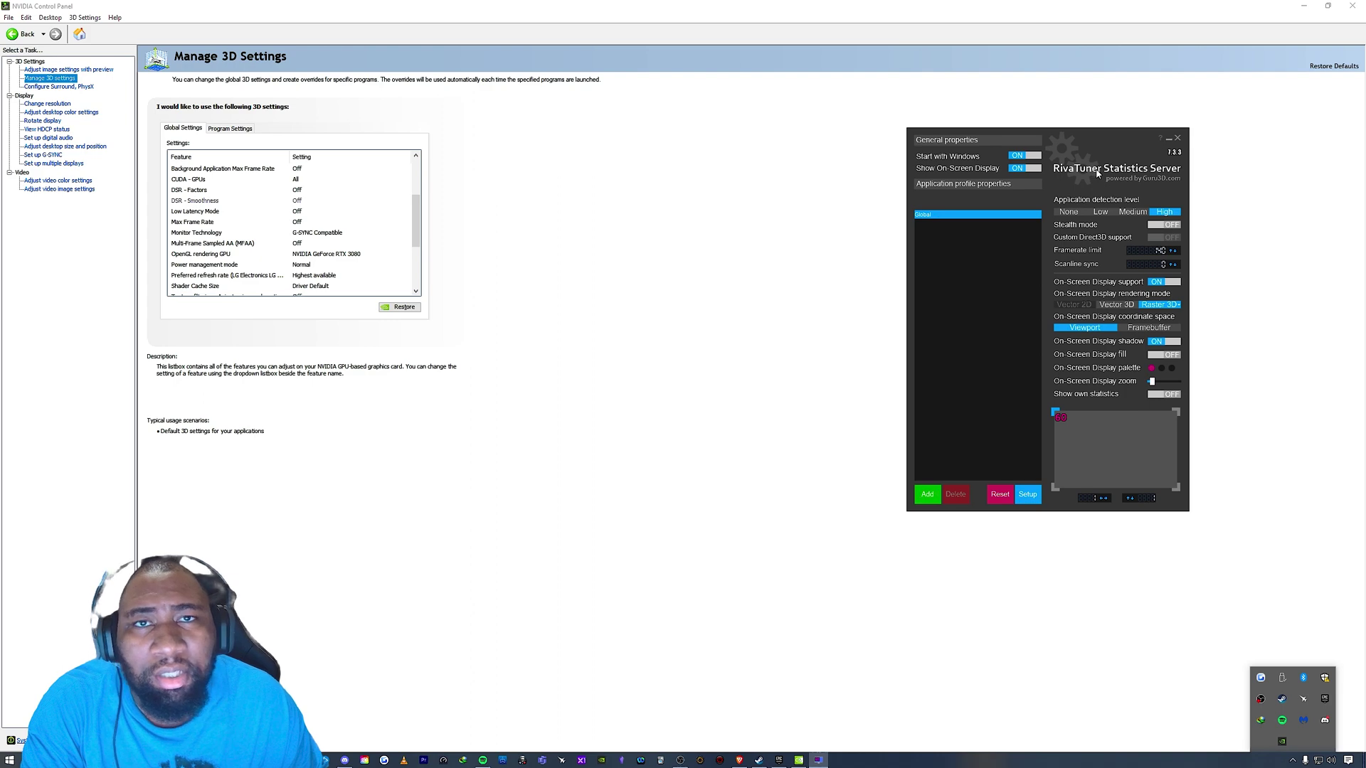
left_click_drag(1111, 134, 993, 147)
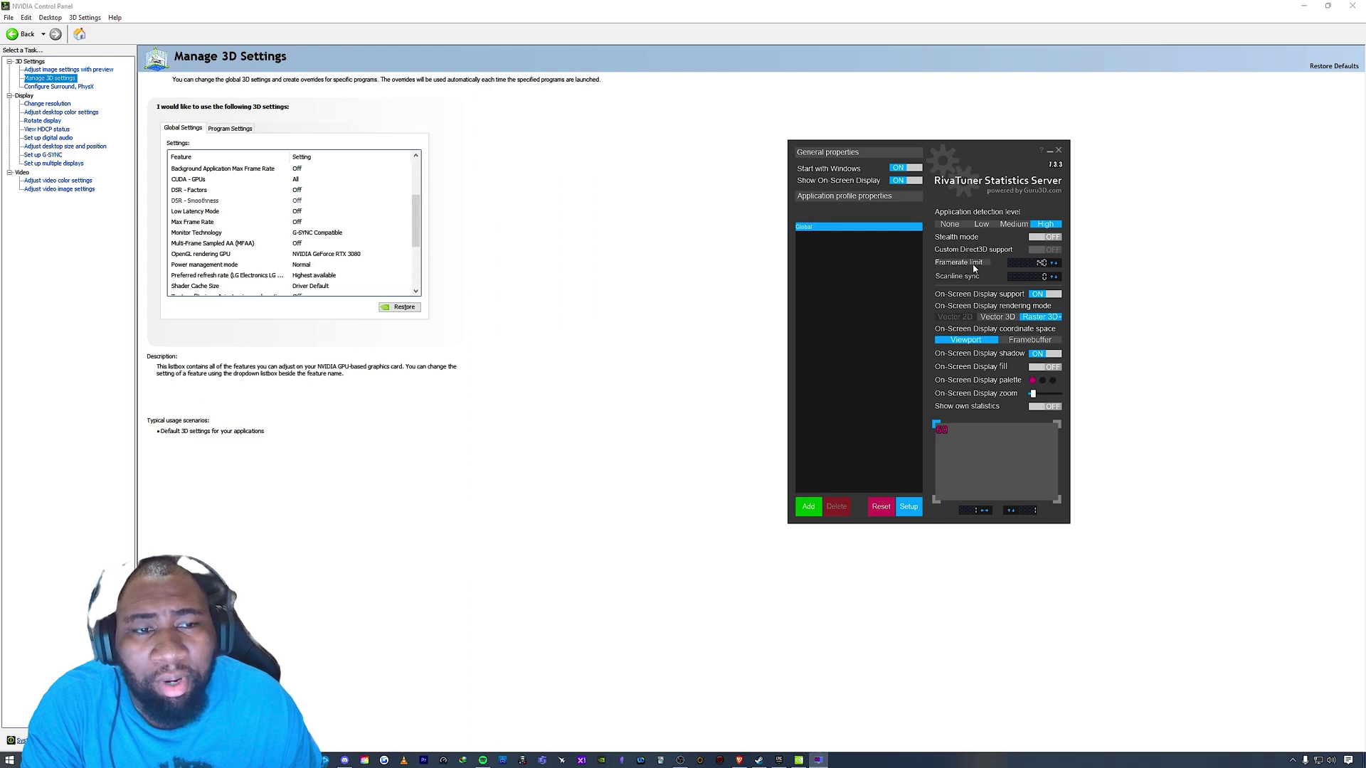
mouse_move(1047, 268)
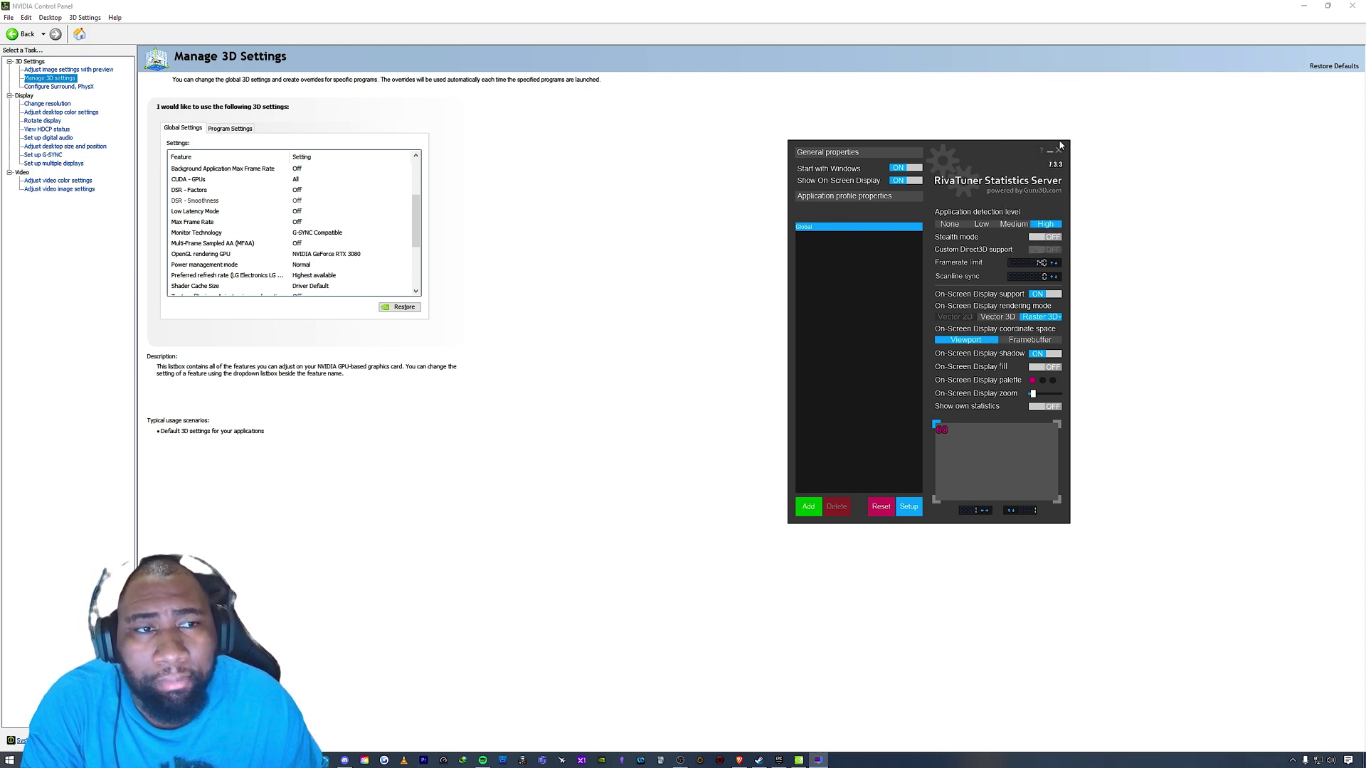
left_click(1051, 151)
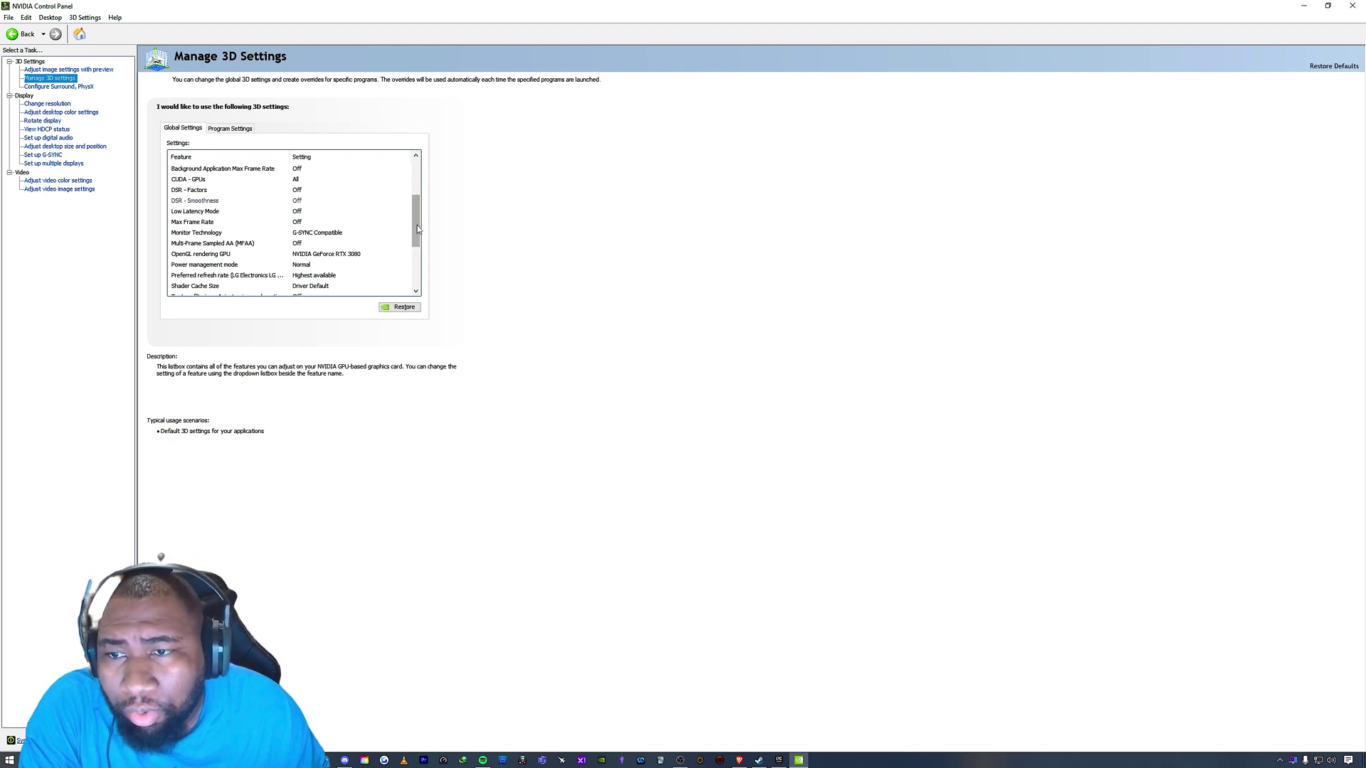
Step: Try turning Max Frame Rate on with a cap above 58 FPS, then cancel so it stays Off
left_click_drag(415, 227, 414, 222)
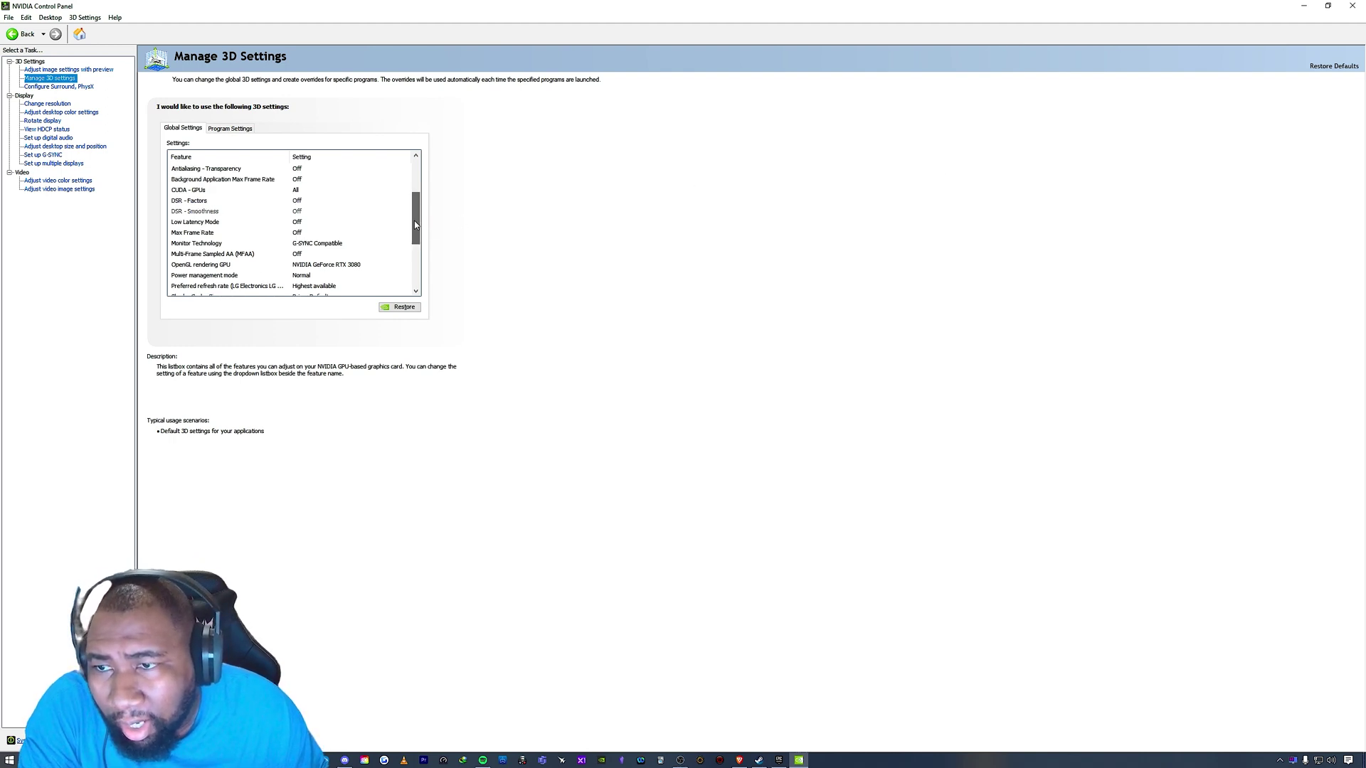
left_click(199, 235)
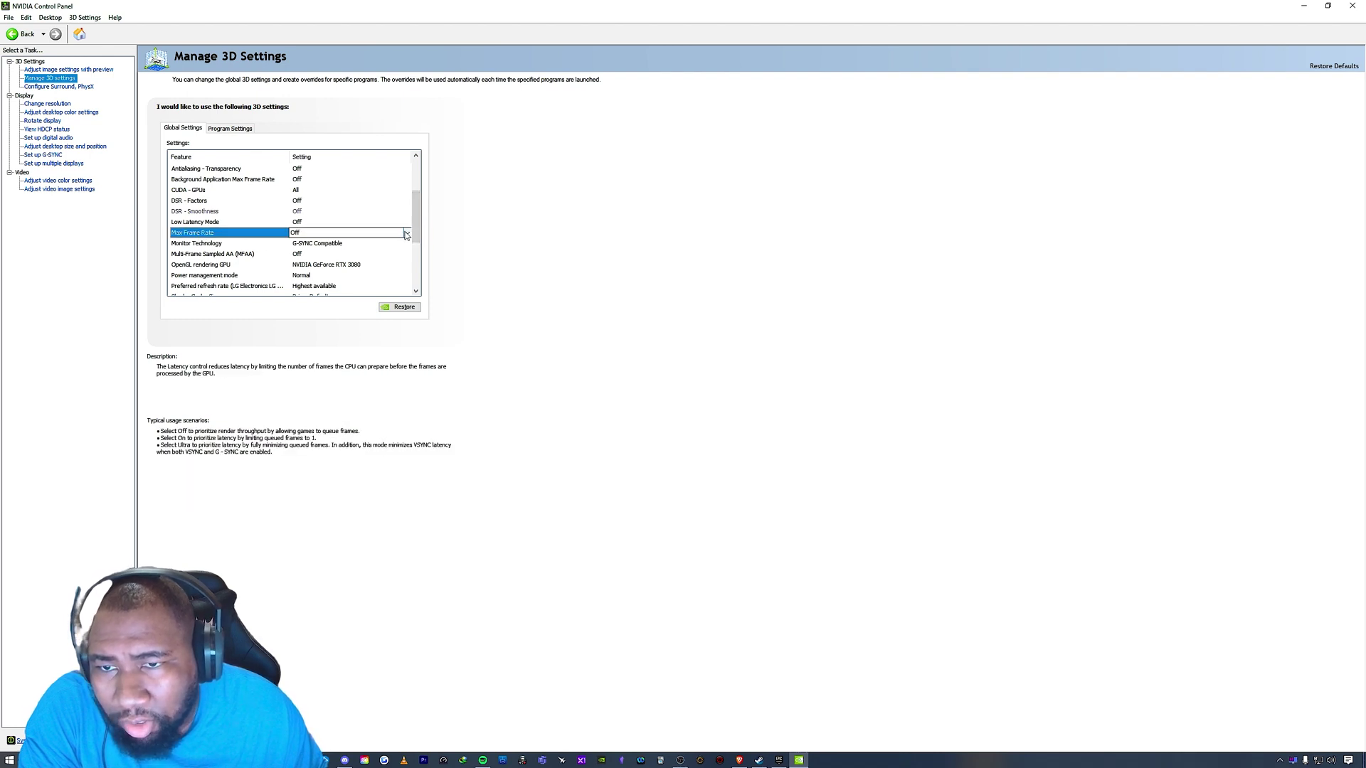
left_click(407, 234)
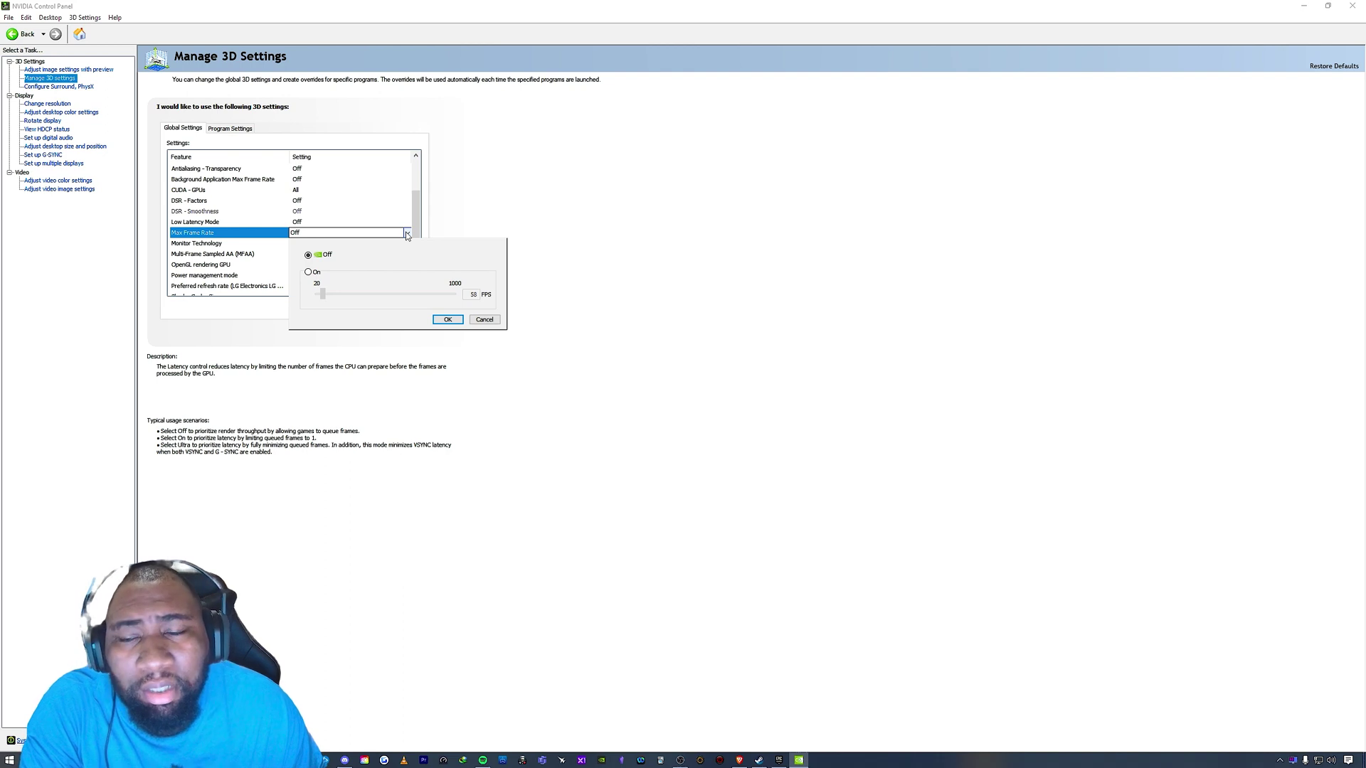
left_click(310, 274)
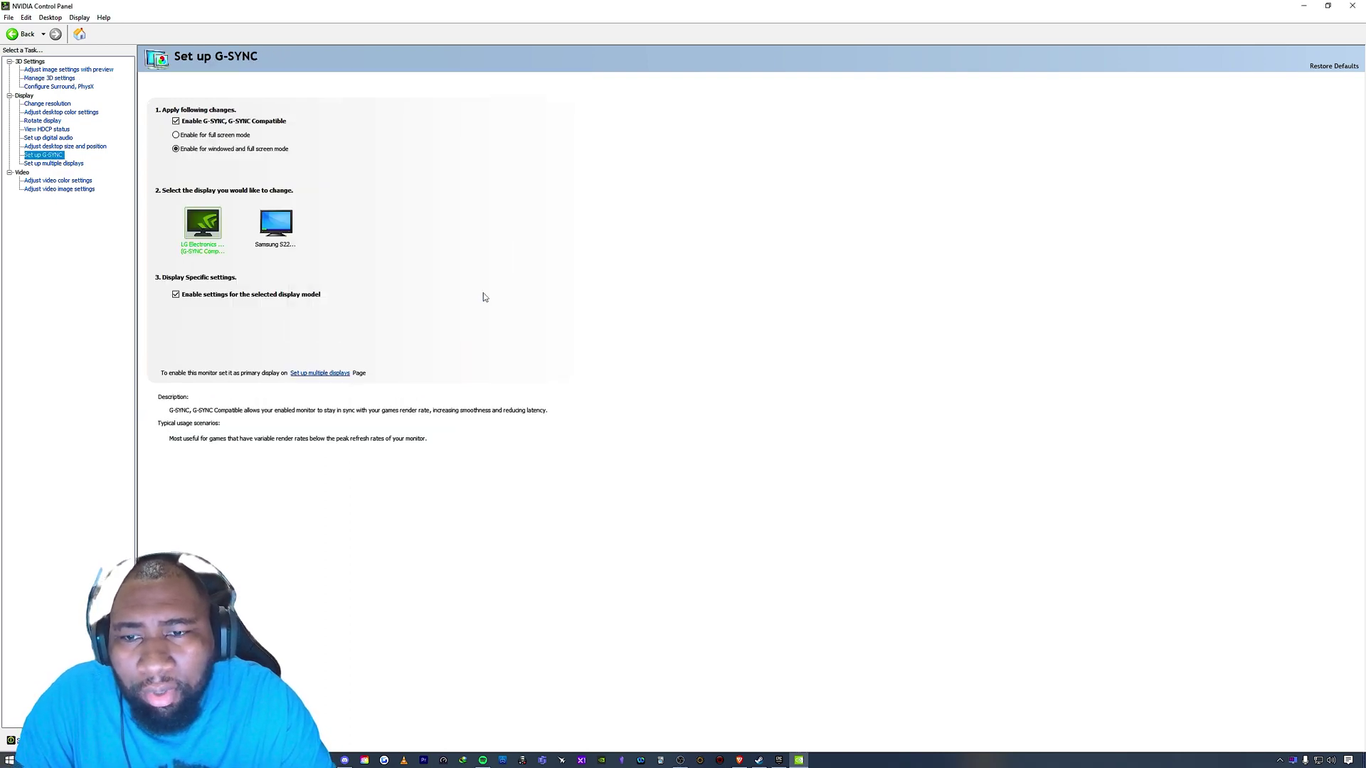
key("alt+Left")
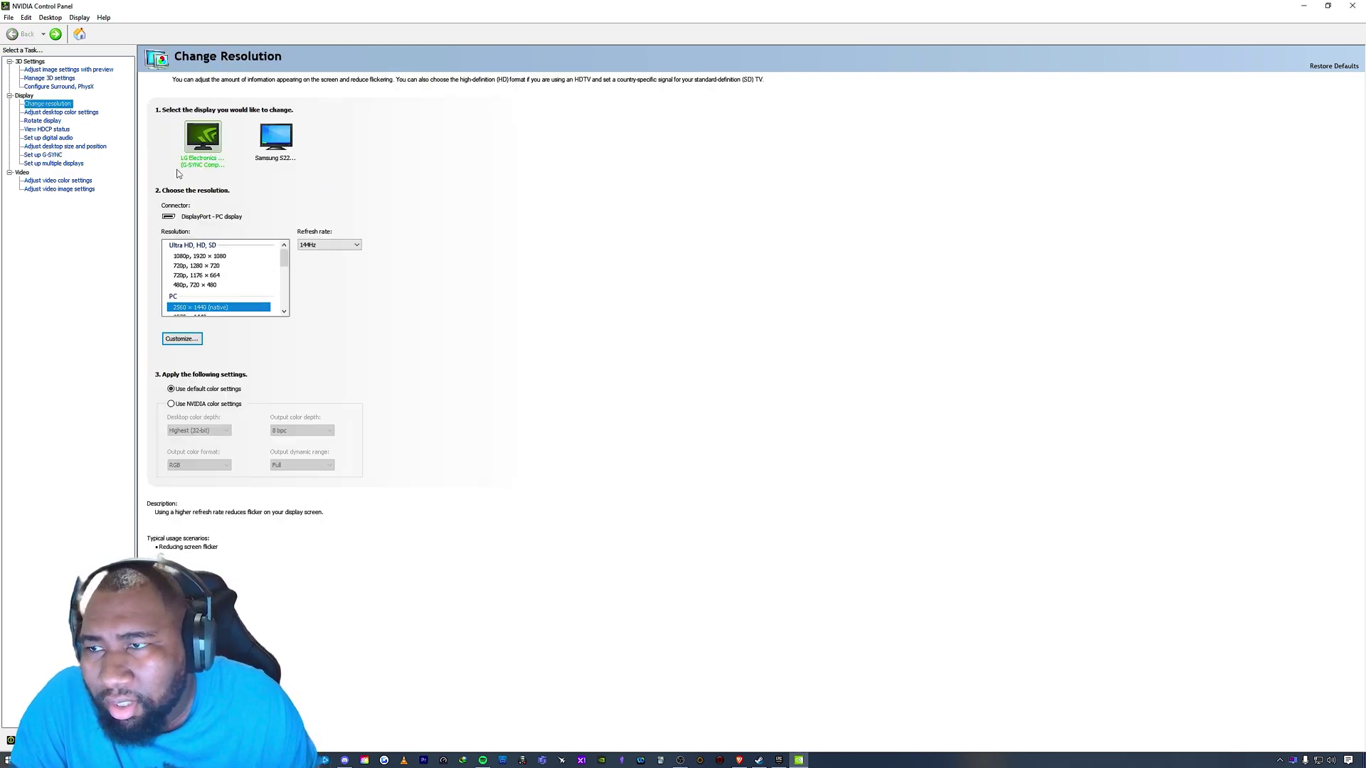
left_click(51, 78)
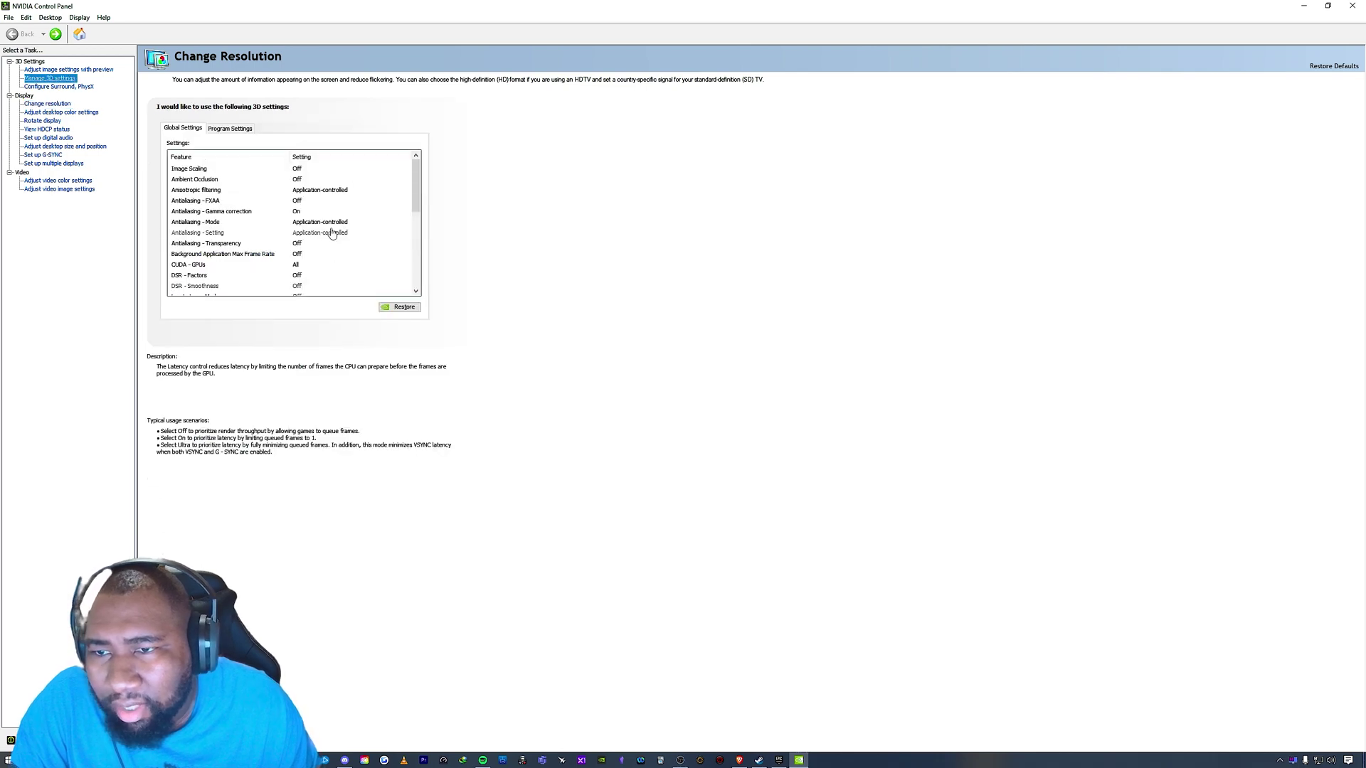
left_click(333, 223)
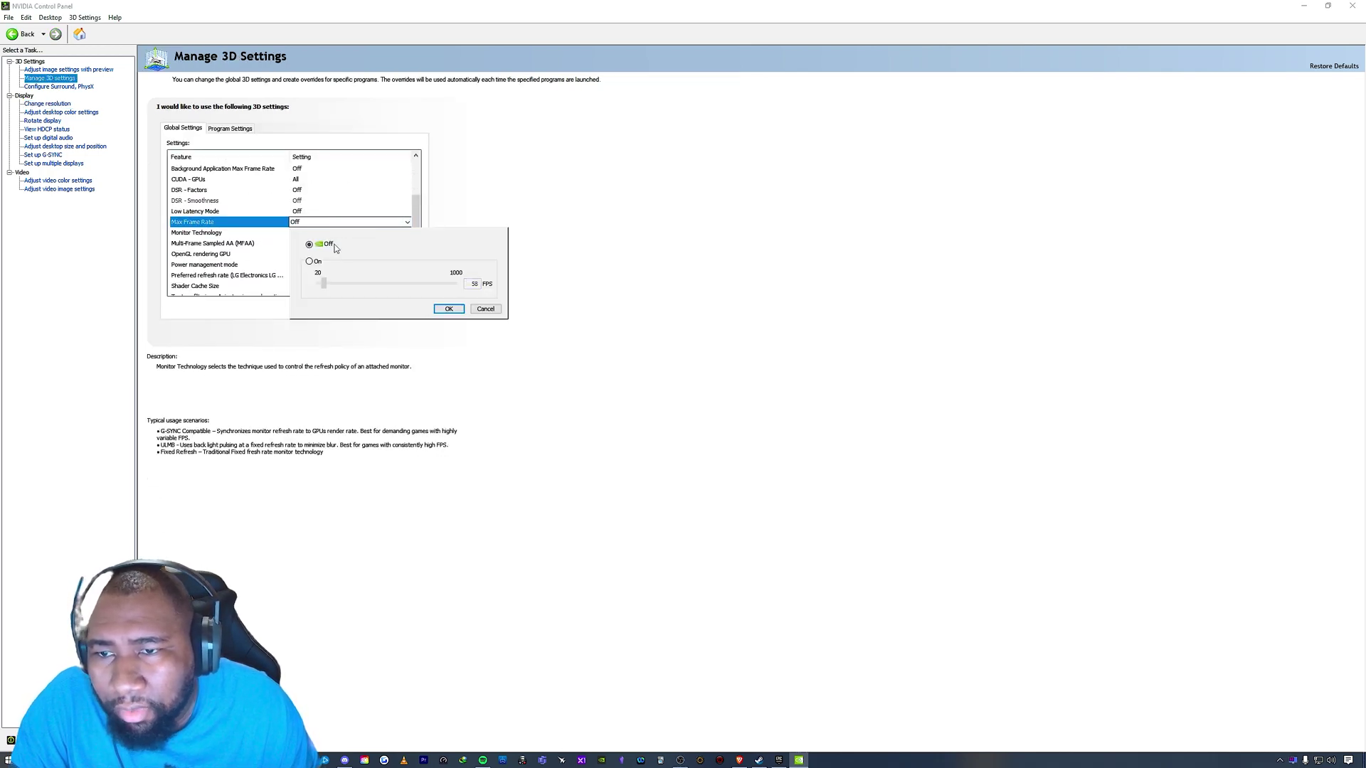
left_click(309, 263)
left_click_drag(324, 287, 329, 287)
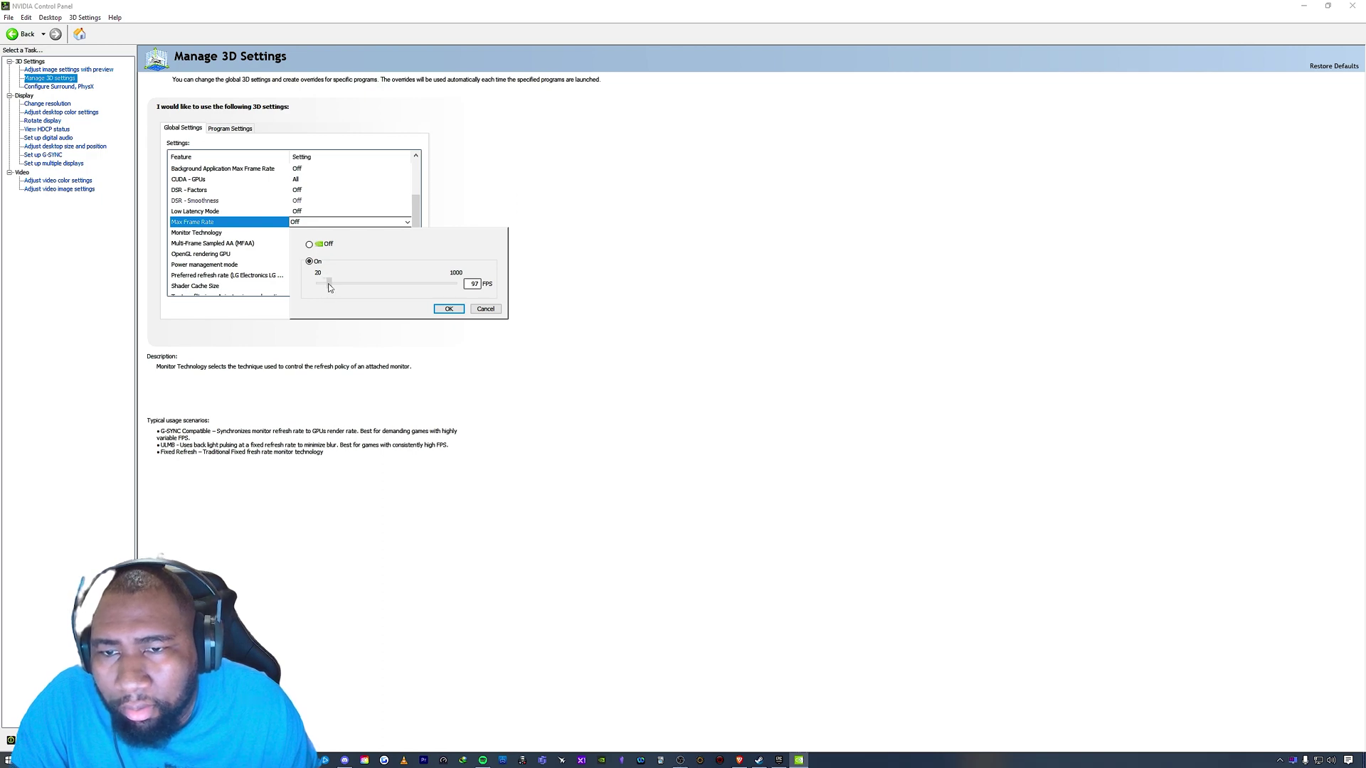
key("Right")
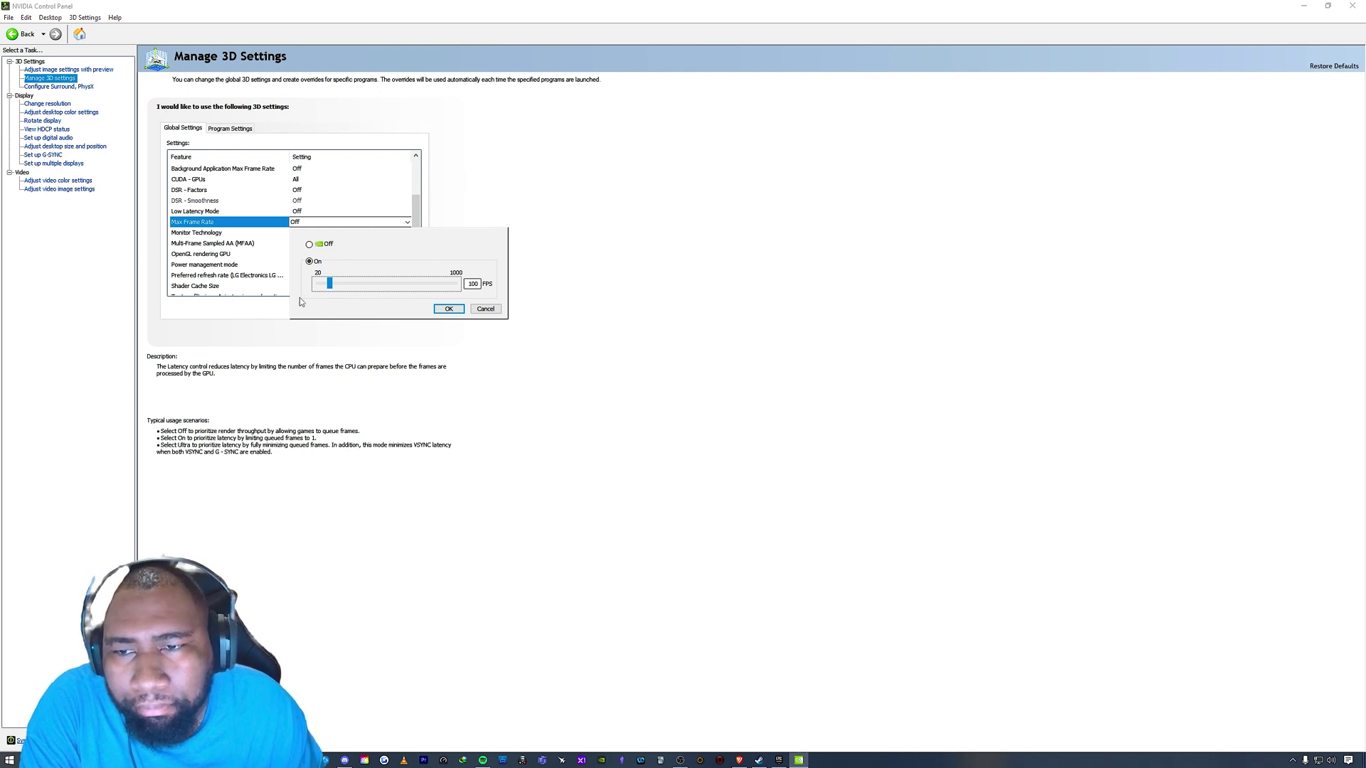
left_click(489, 311)
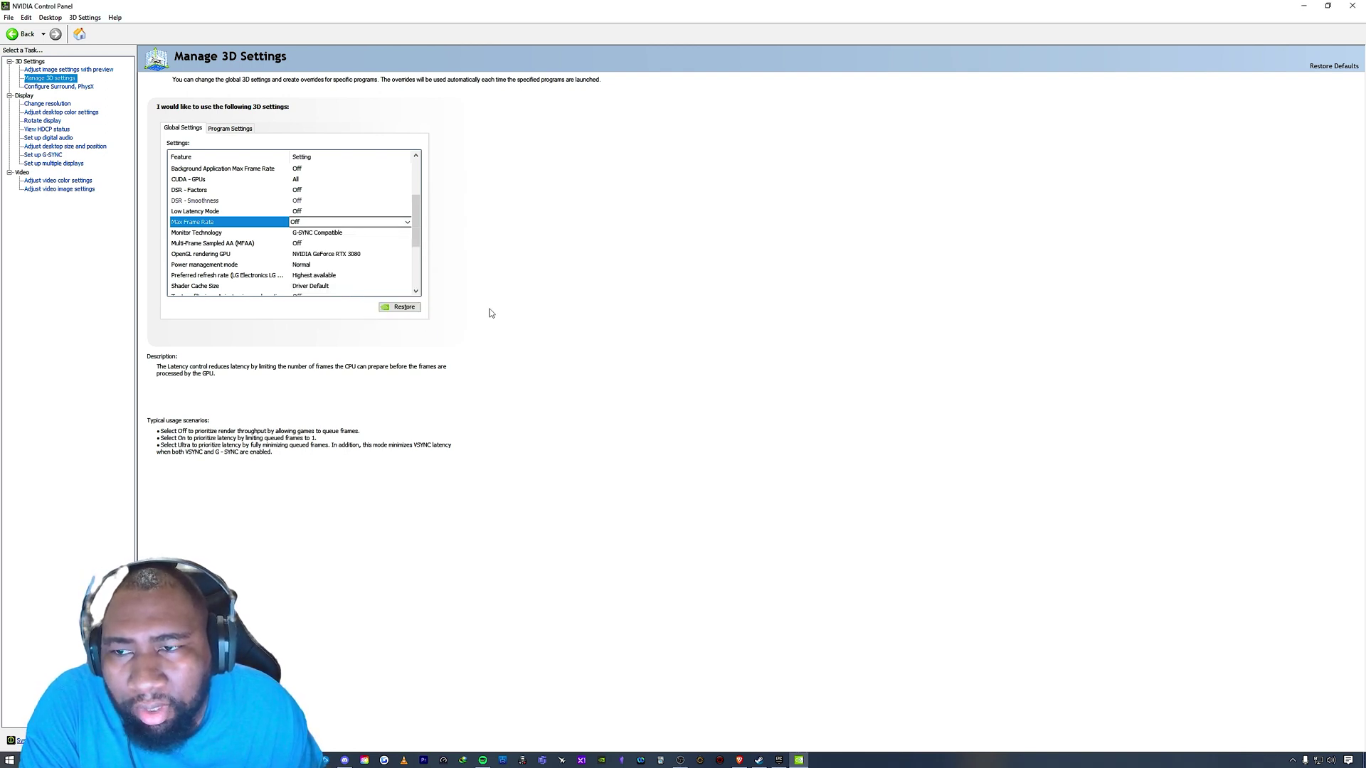
Step: Close NVIDIA Control Panel and bring up Saints Row from the taskbar
left_click(1360, 6)
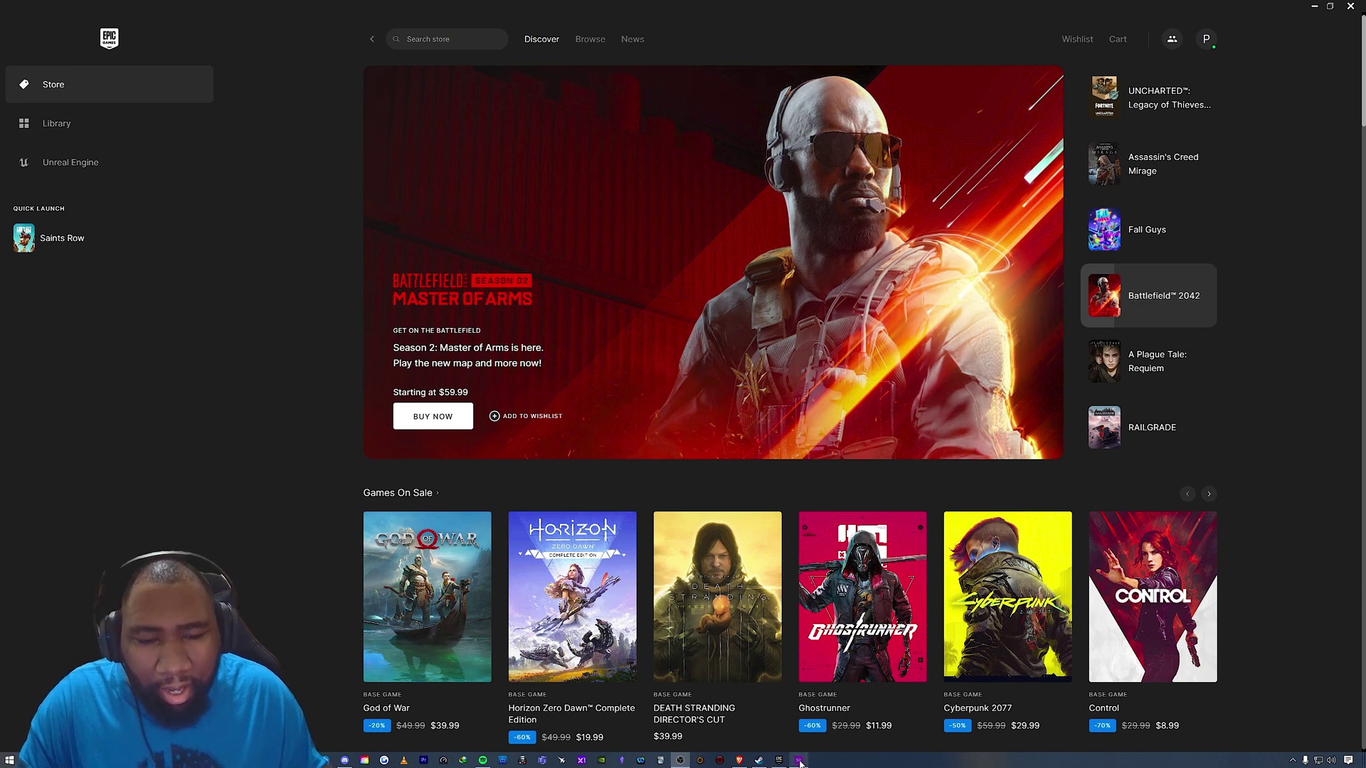
mouse_move(800, 762)
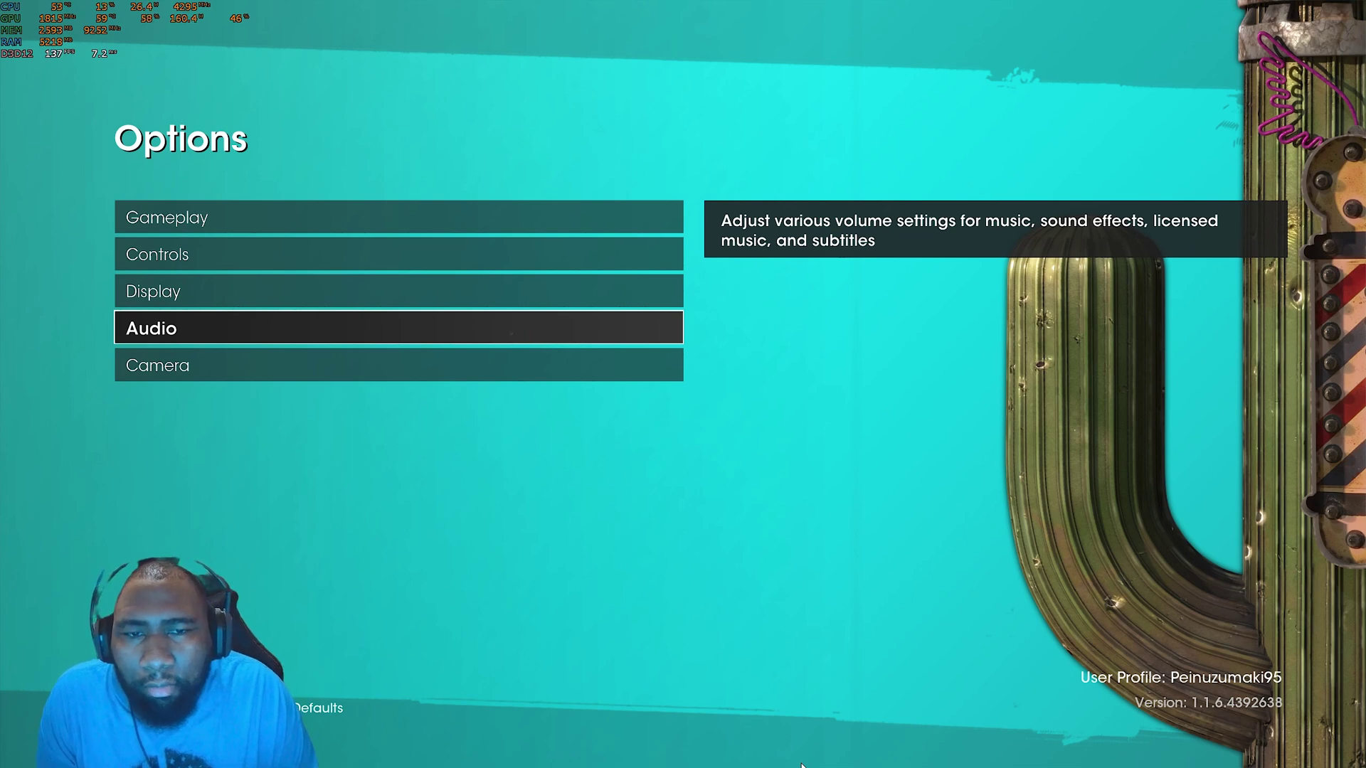
Step: Back out to the main menu, reopen Options and enter the Display settings
key("Down")
key("Up")
key("Up")
key("Up")
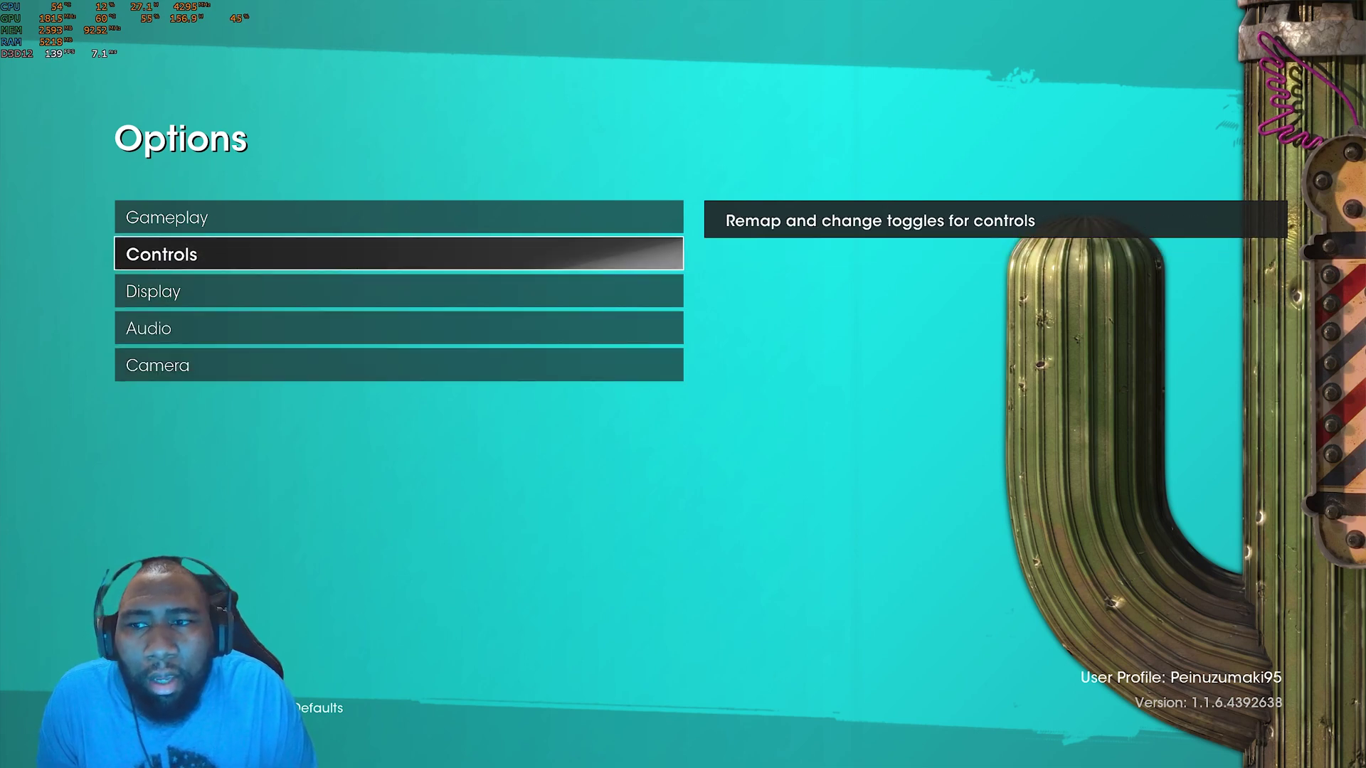
key("Escape")
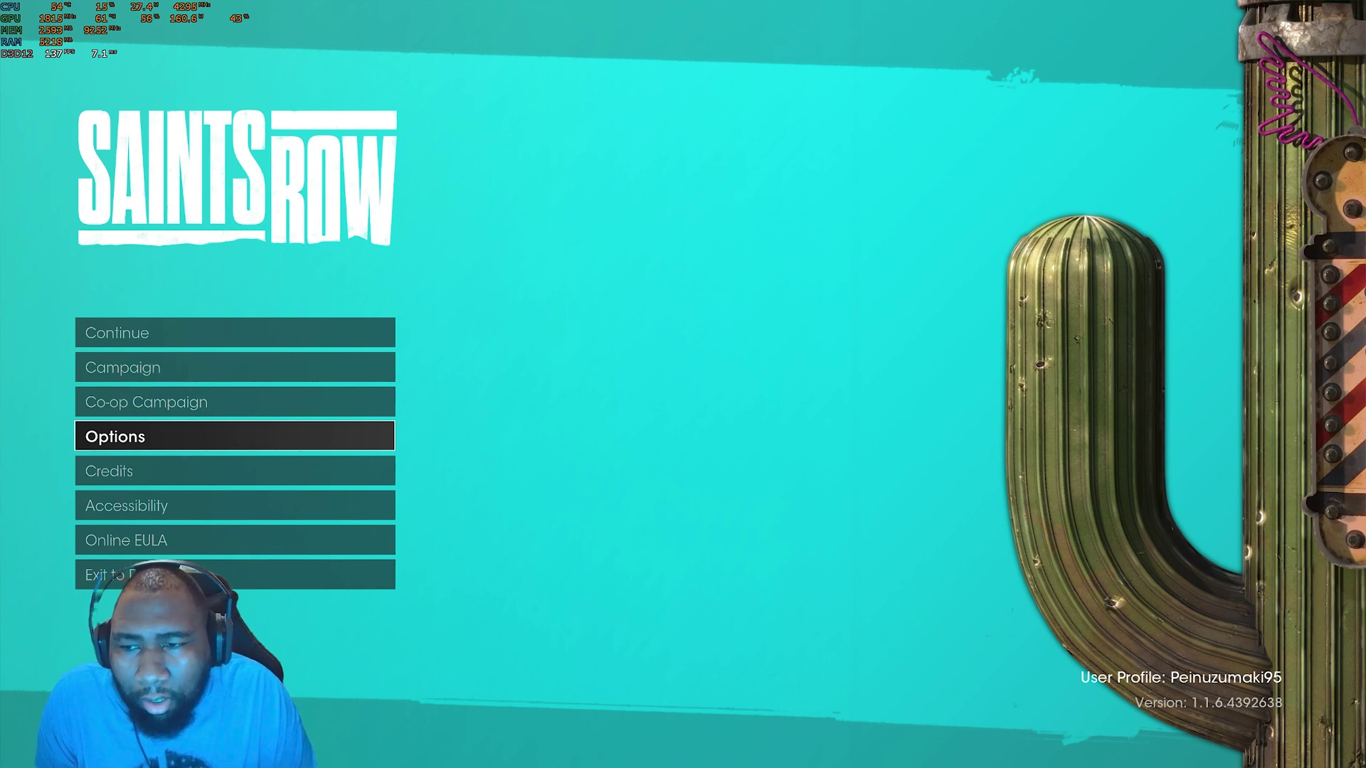
key("Up")
key("Up")
key("Up")
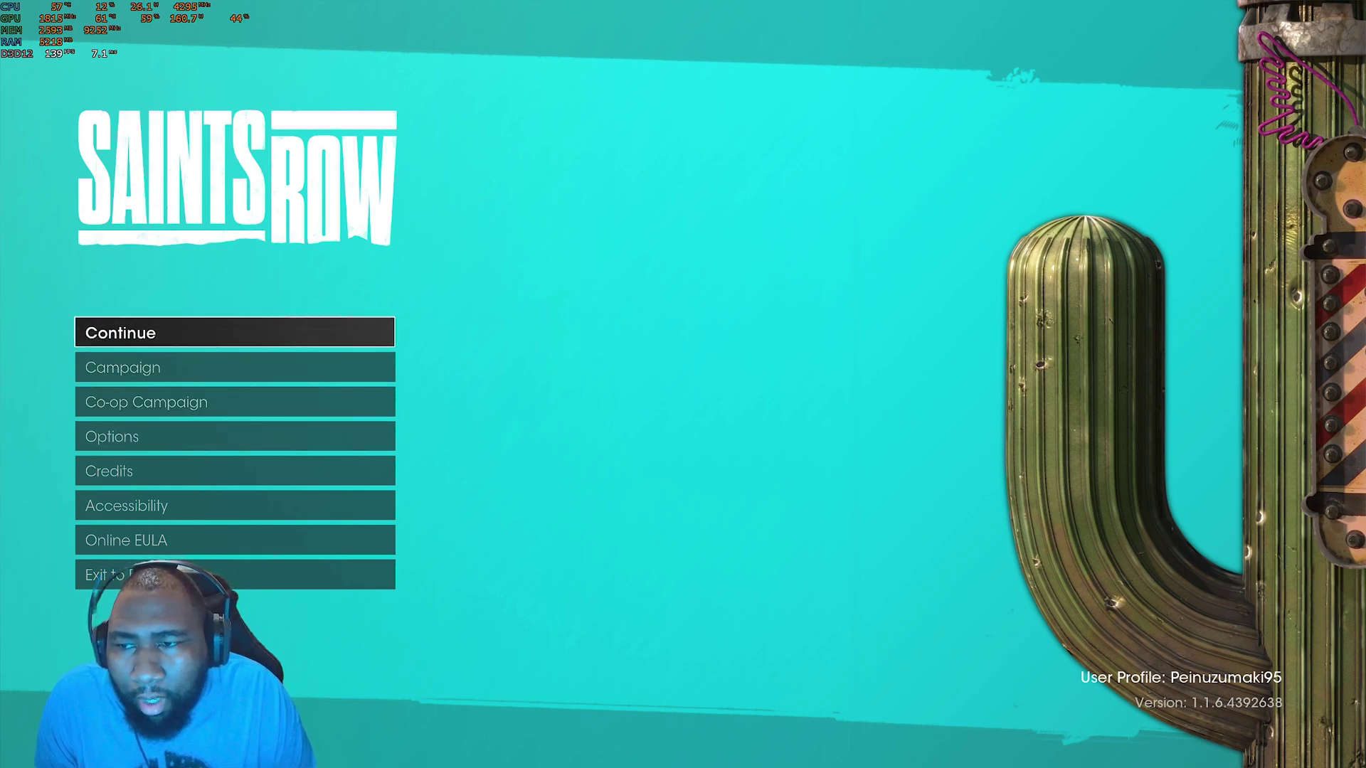
key("Down")
key("Down")
key("Down")
key("Return")
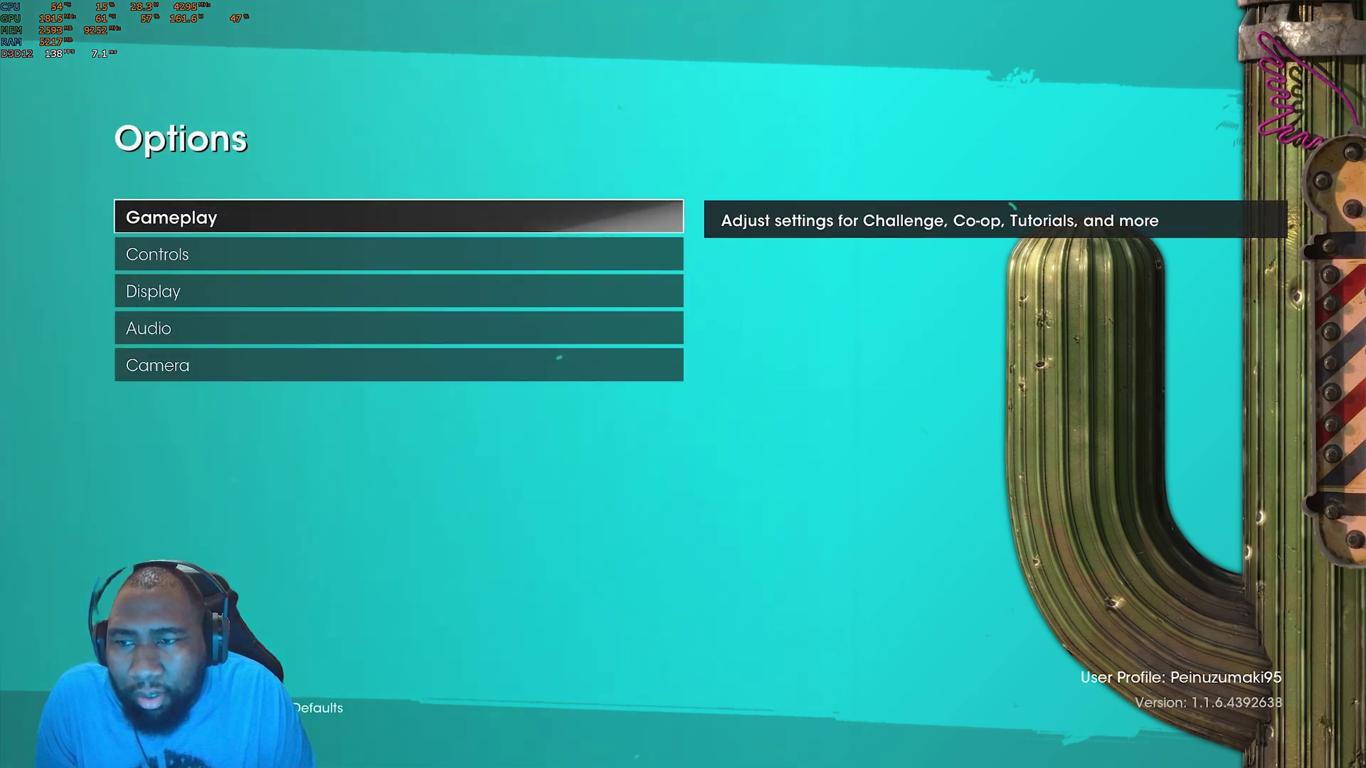
key("Down")
key("Down")
key("Return")
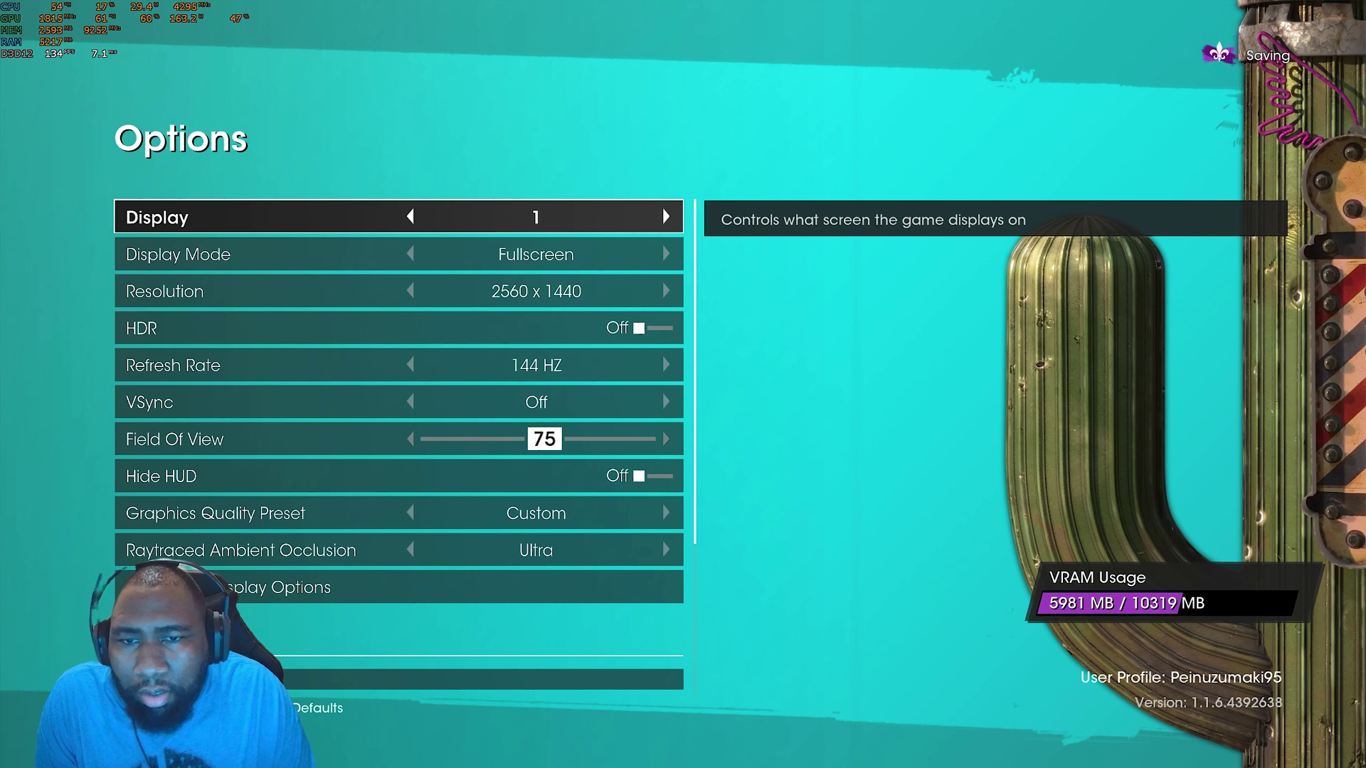
Step: Review Resolution, Refresh Rate 144 HZ and VSync Off, trying other refresh rate values
key("Down")
key("Down")
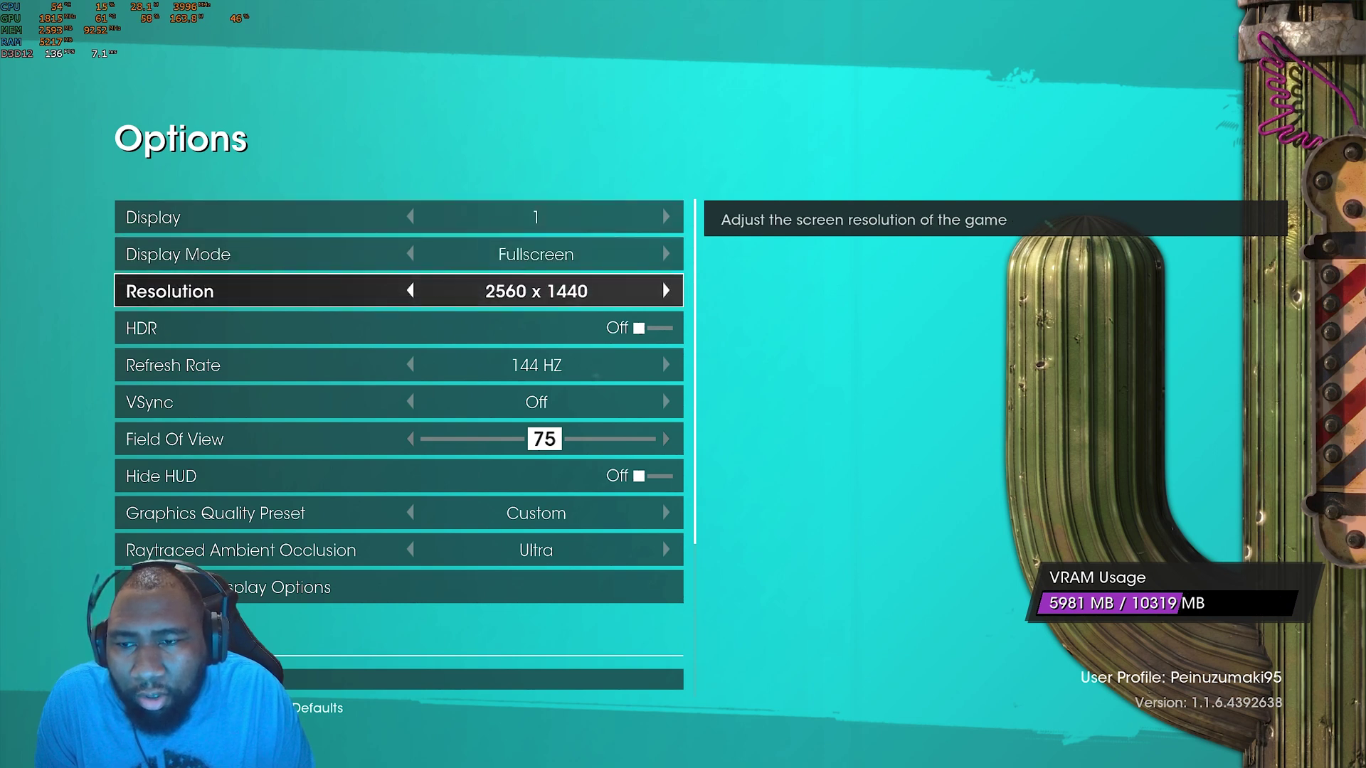
key("Down")
key("Down")
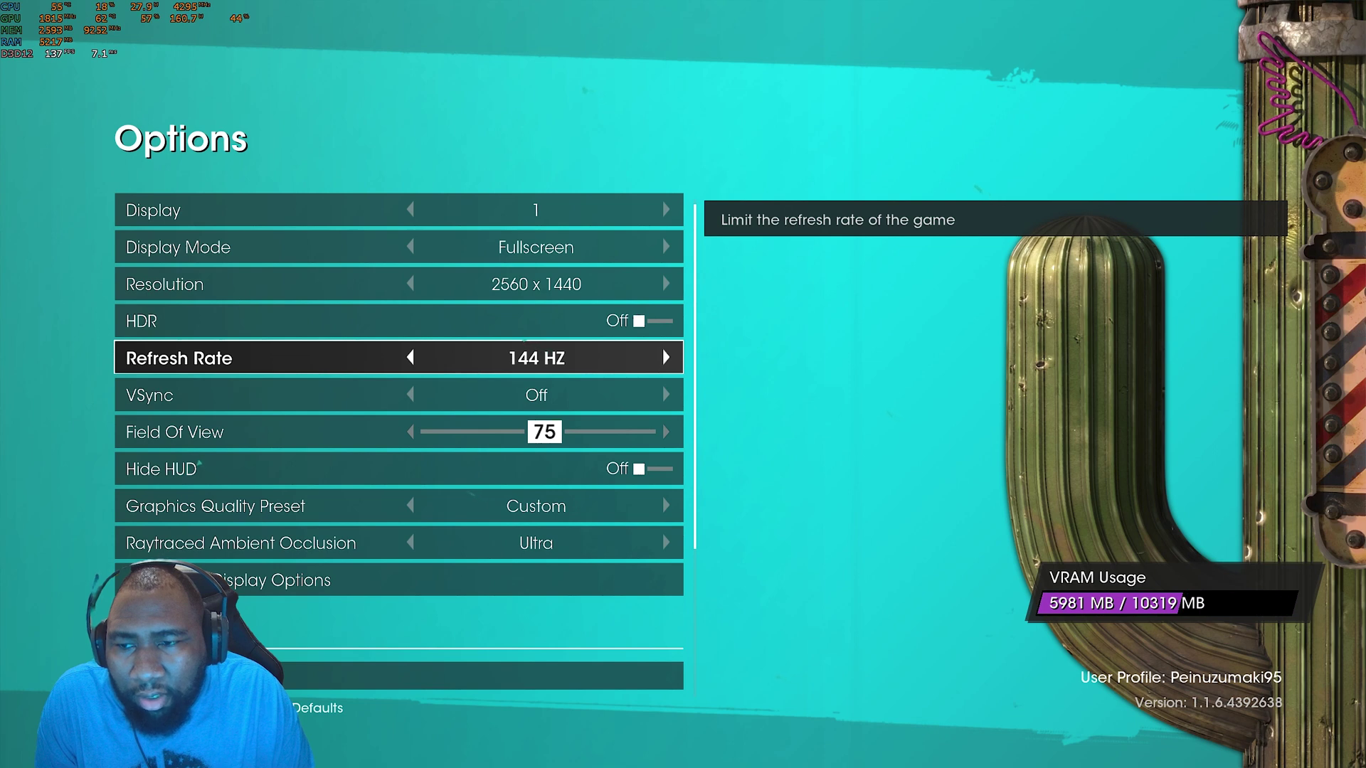
key("Down")
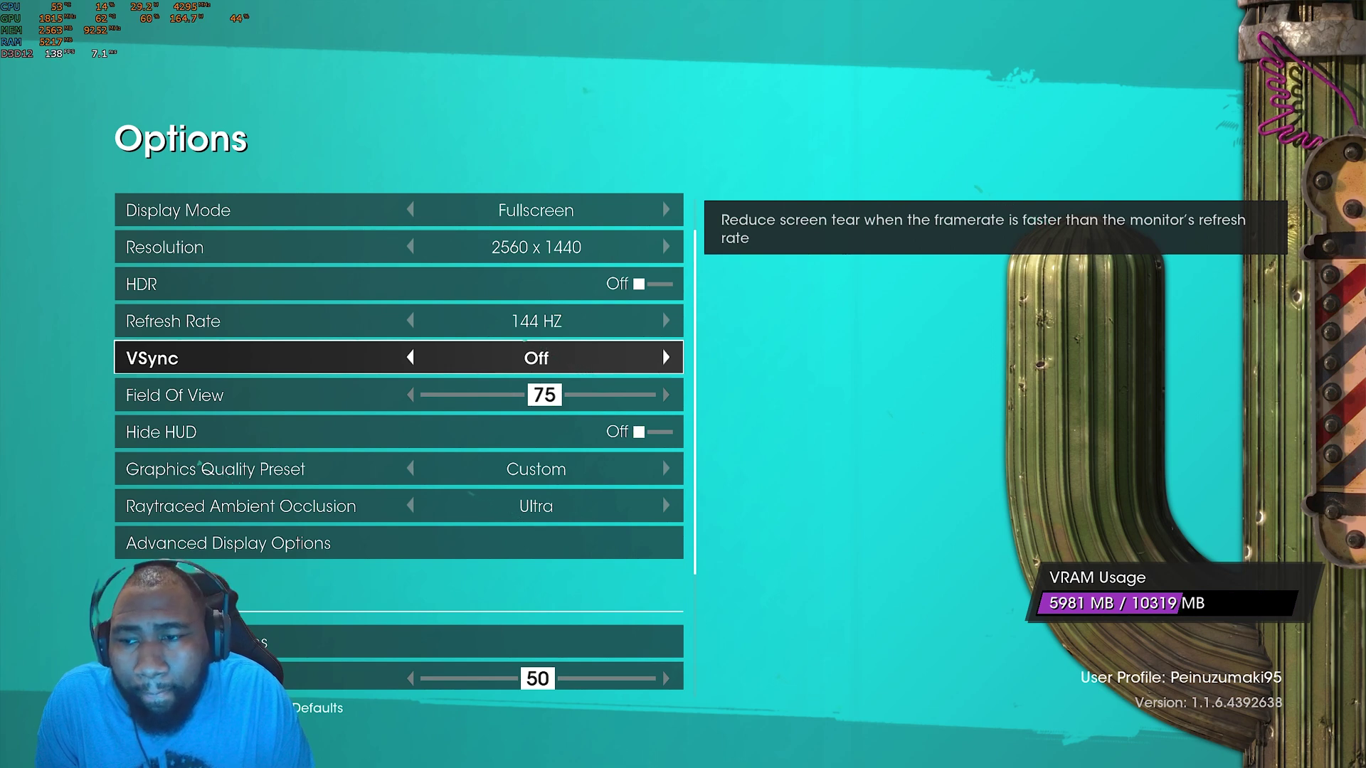
key("Down")
key("Down")
key("Down")
key("Down")
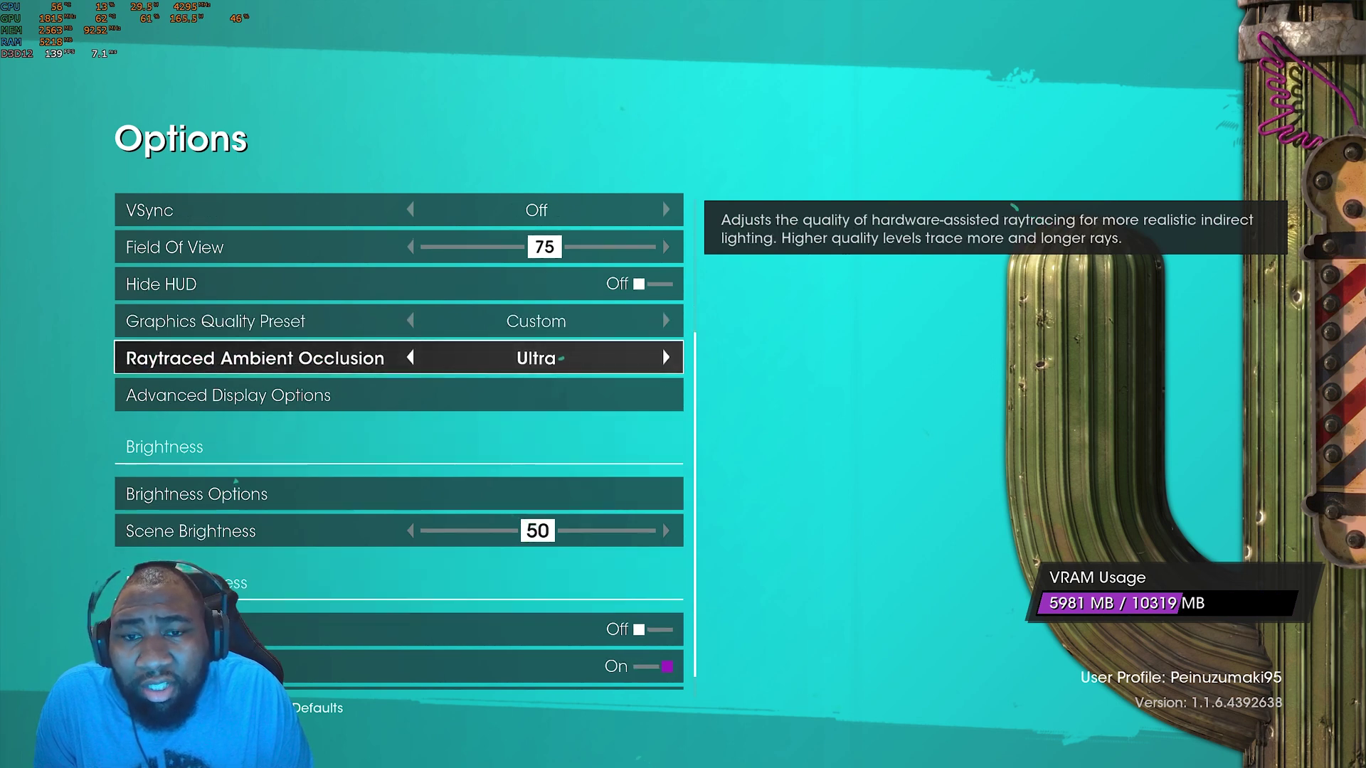
key("Up")
key("Up")
key("Up")
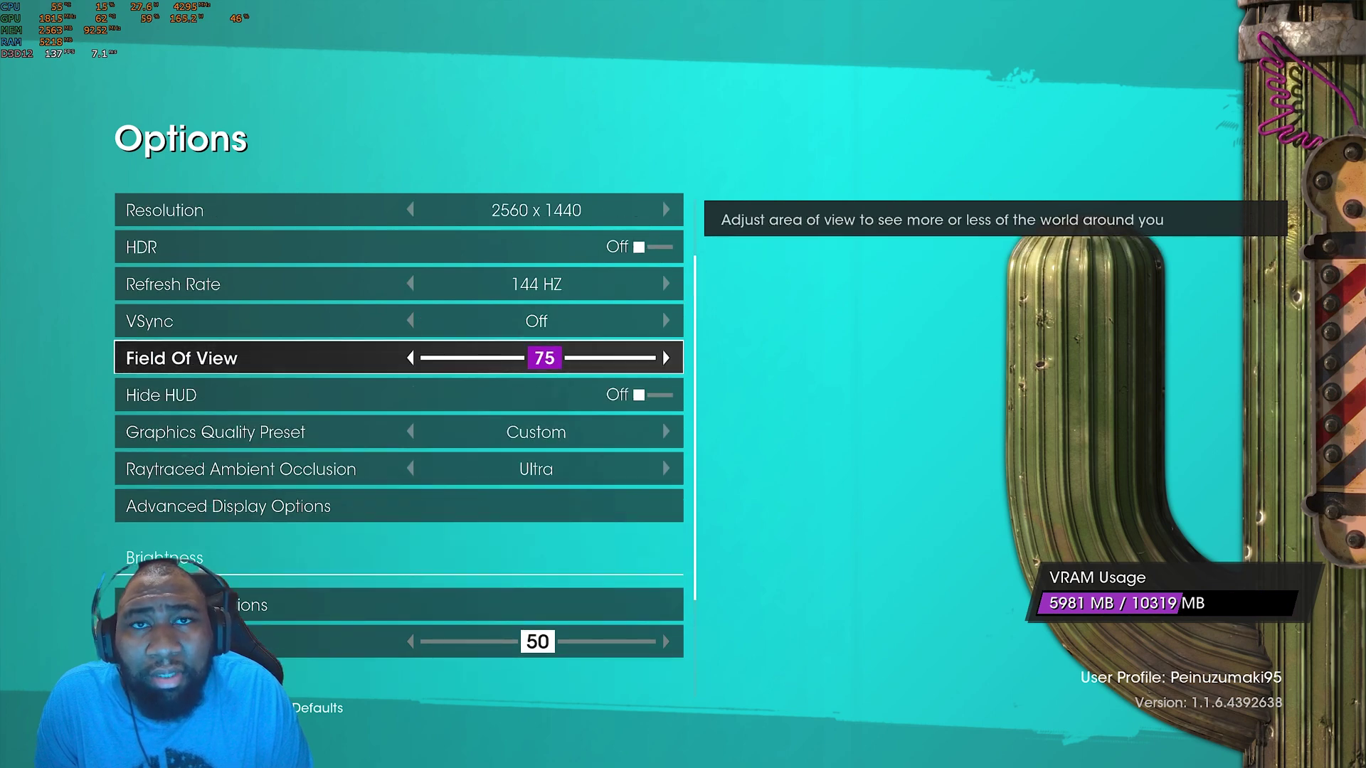
key("Up")
key("Up")
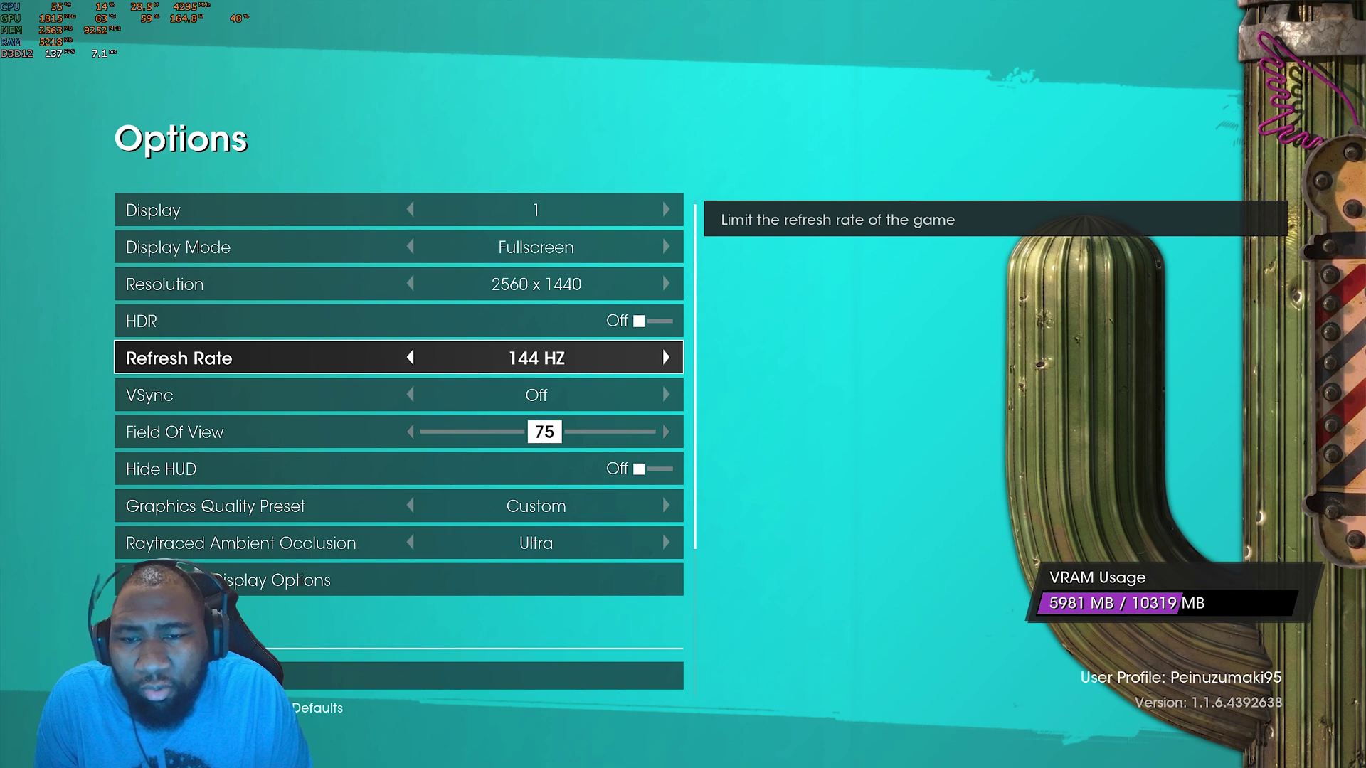
key("Right")
key("Right")
key("Right")
key("Right")
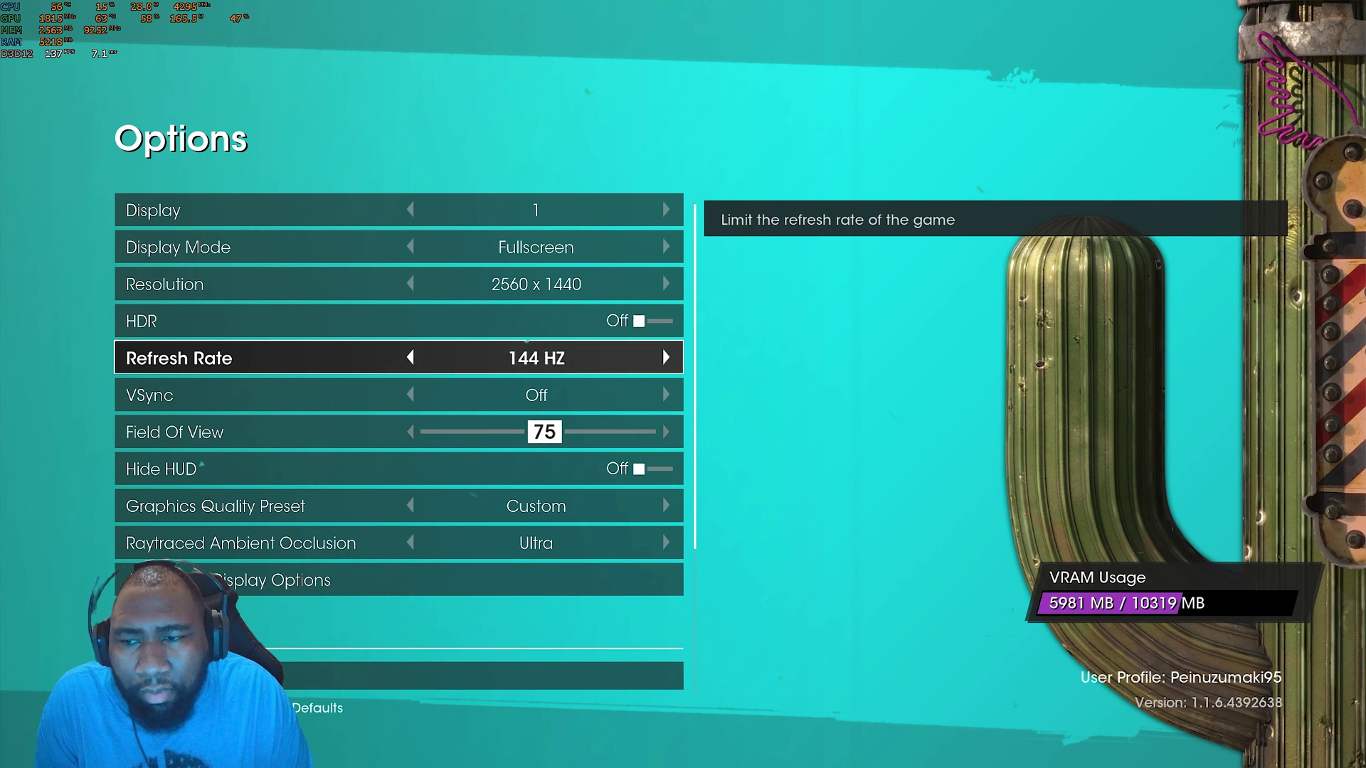
key("Down")
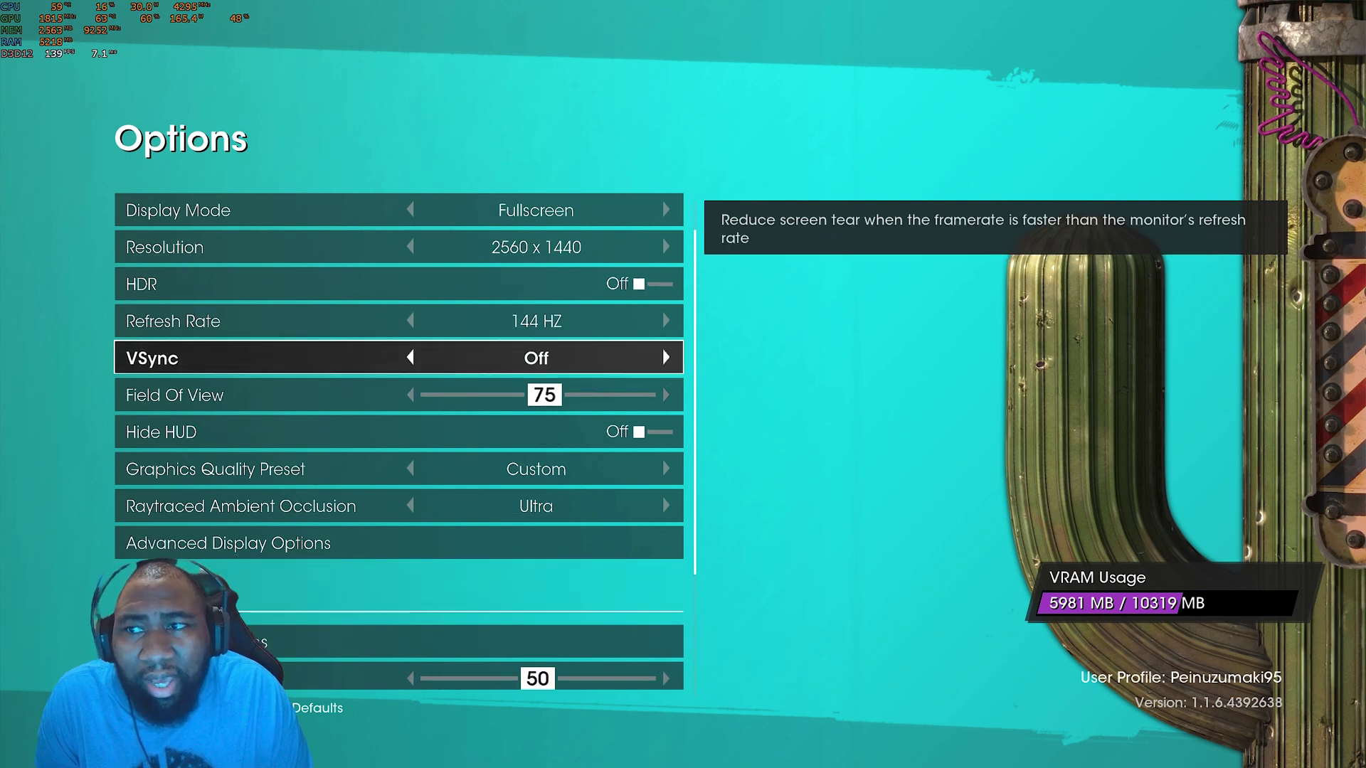
key("Up")
key("Up")
key("Up")
key("Down")
key("Down")
key("Down")
key("Down")
key("Down")
Step: Exit Options and Continue the saved game into the Making Rent mission
key("Escape")
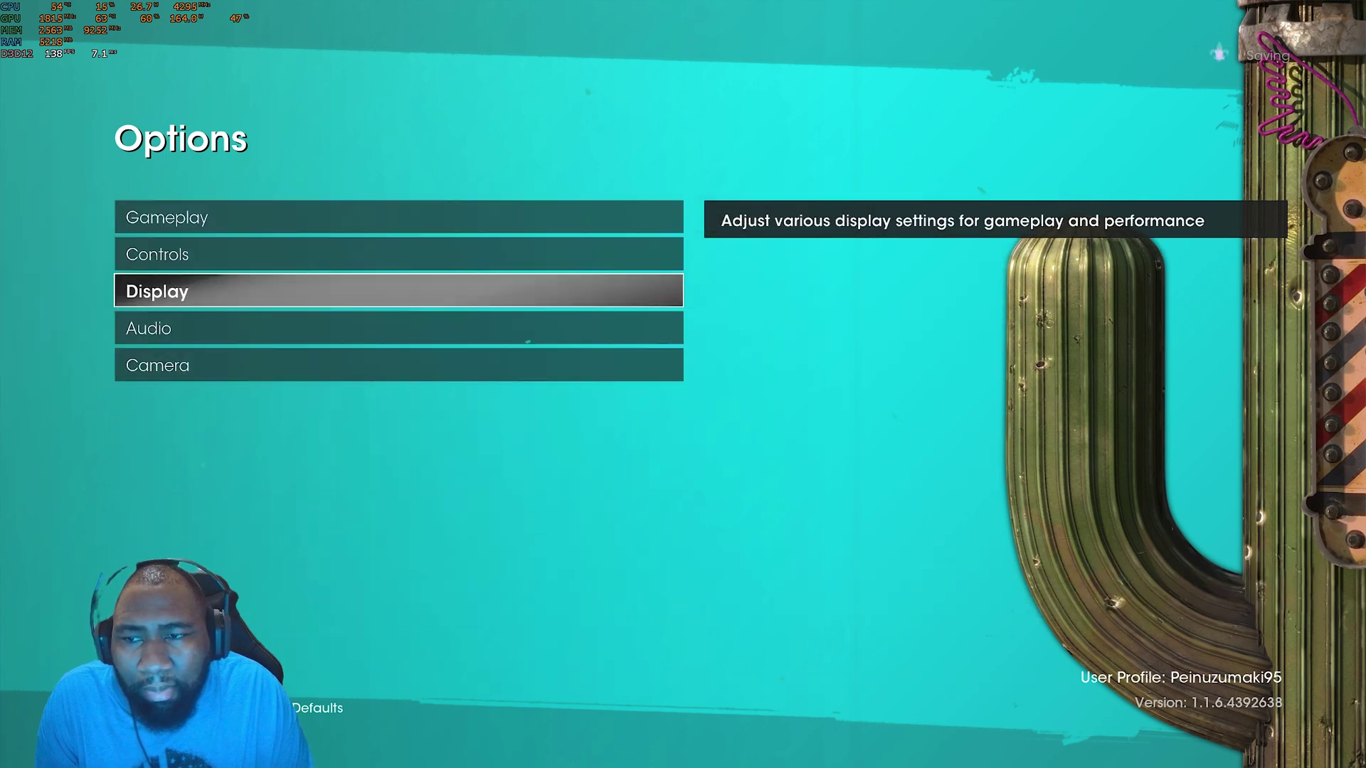
key("Escape")
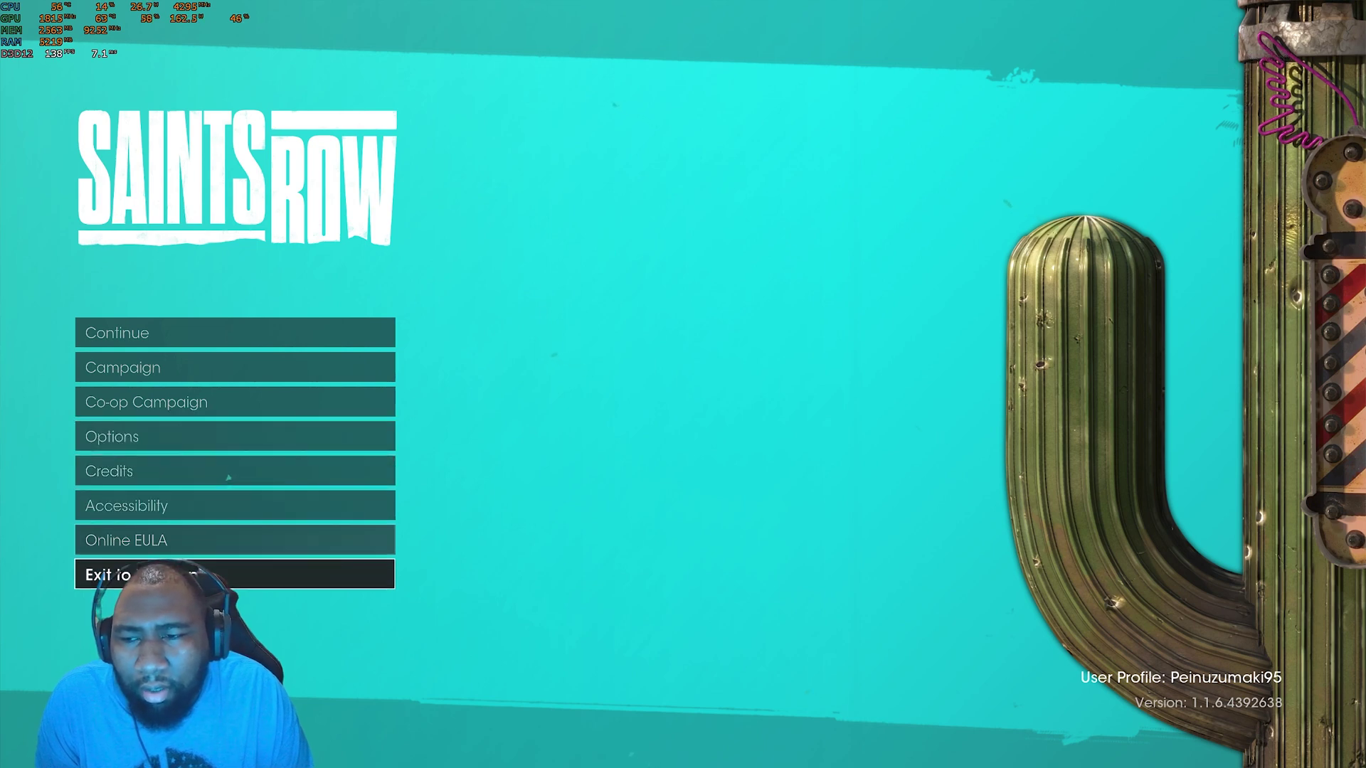
key("Up")
key("Up")
key("Up")
key("Up")
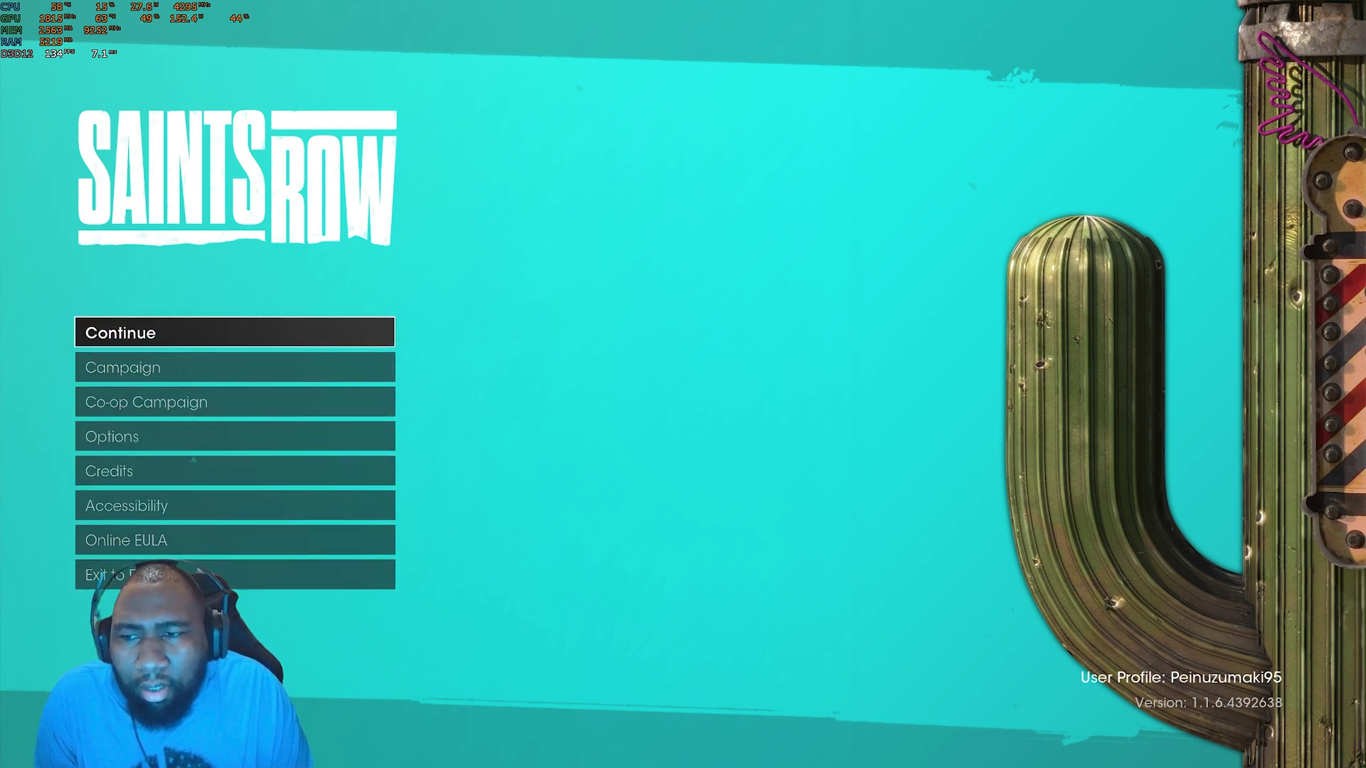
key("Return")
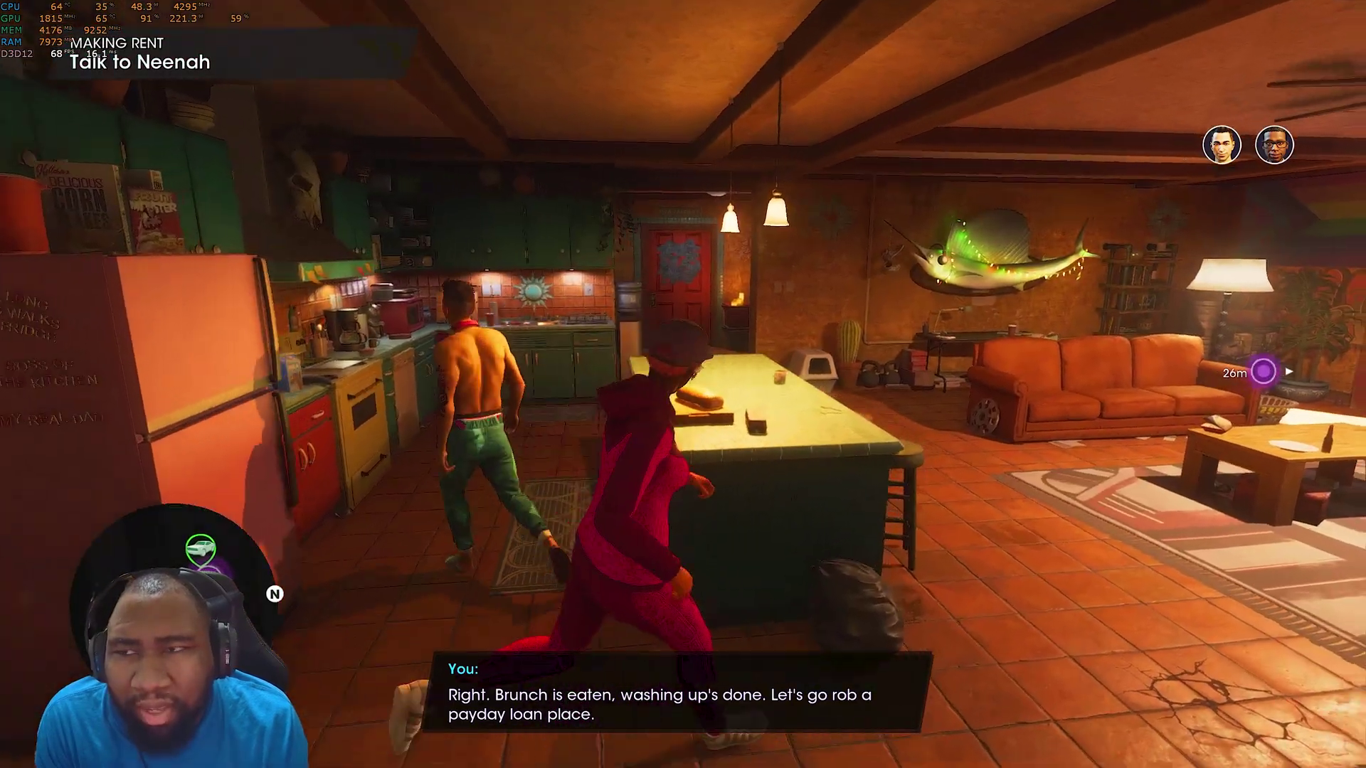
key("Escape")
key("Down")
key("Return")
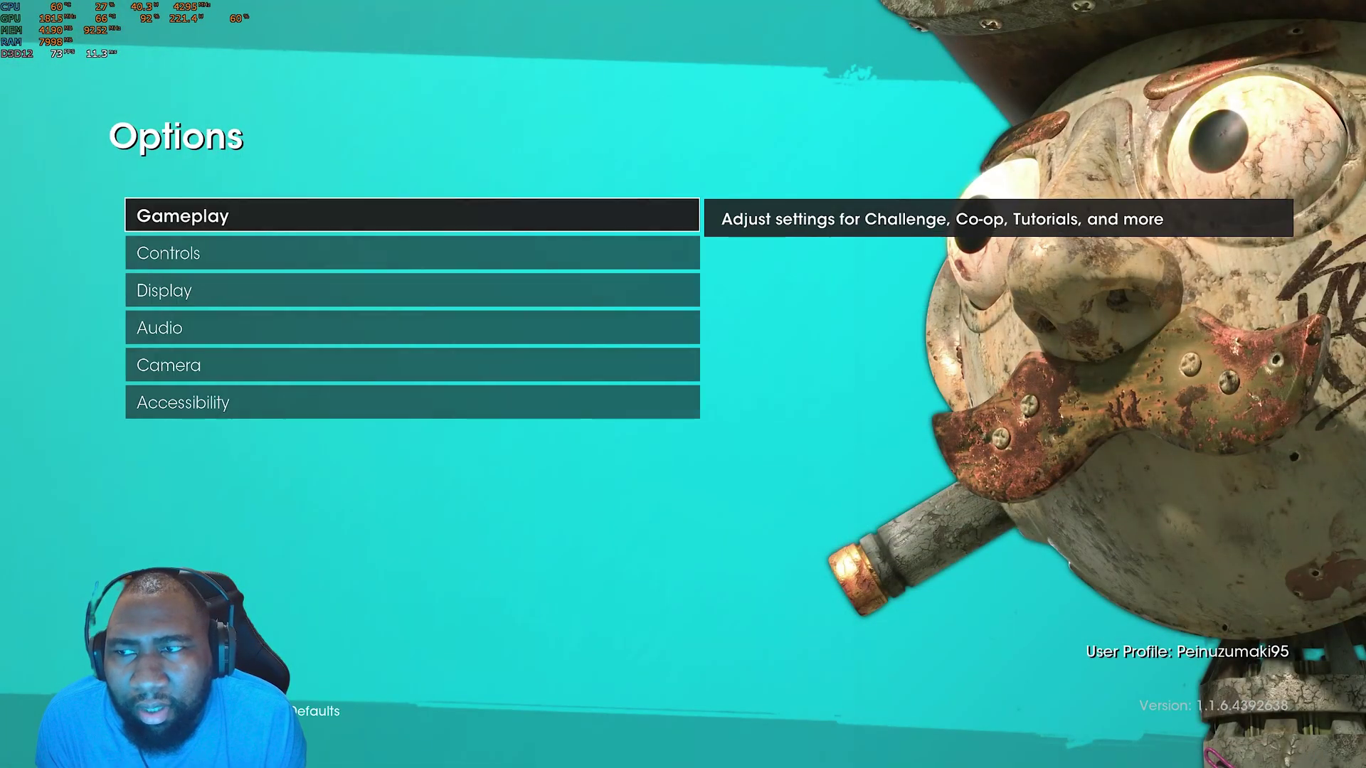
key("Return")
key("Escape")
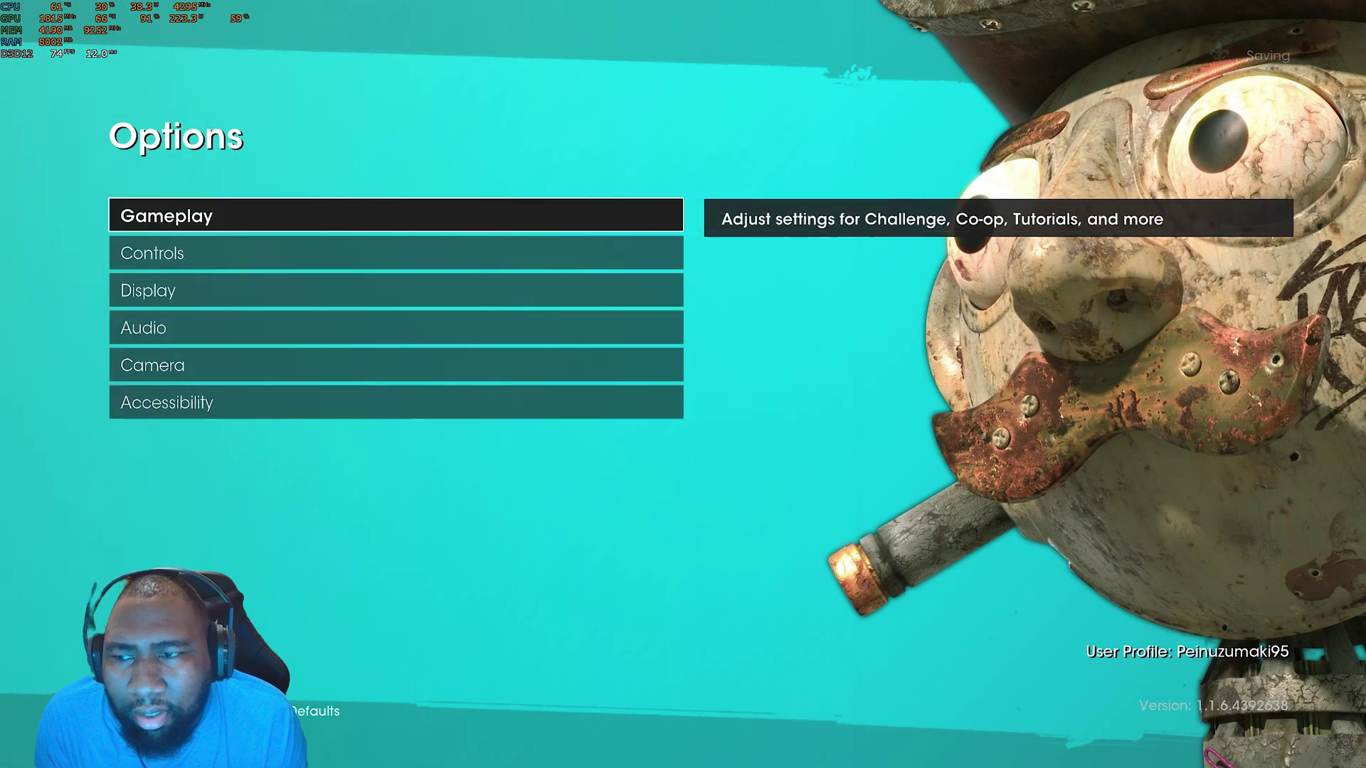
key("Return")
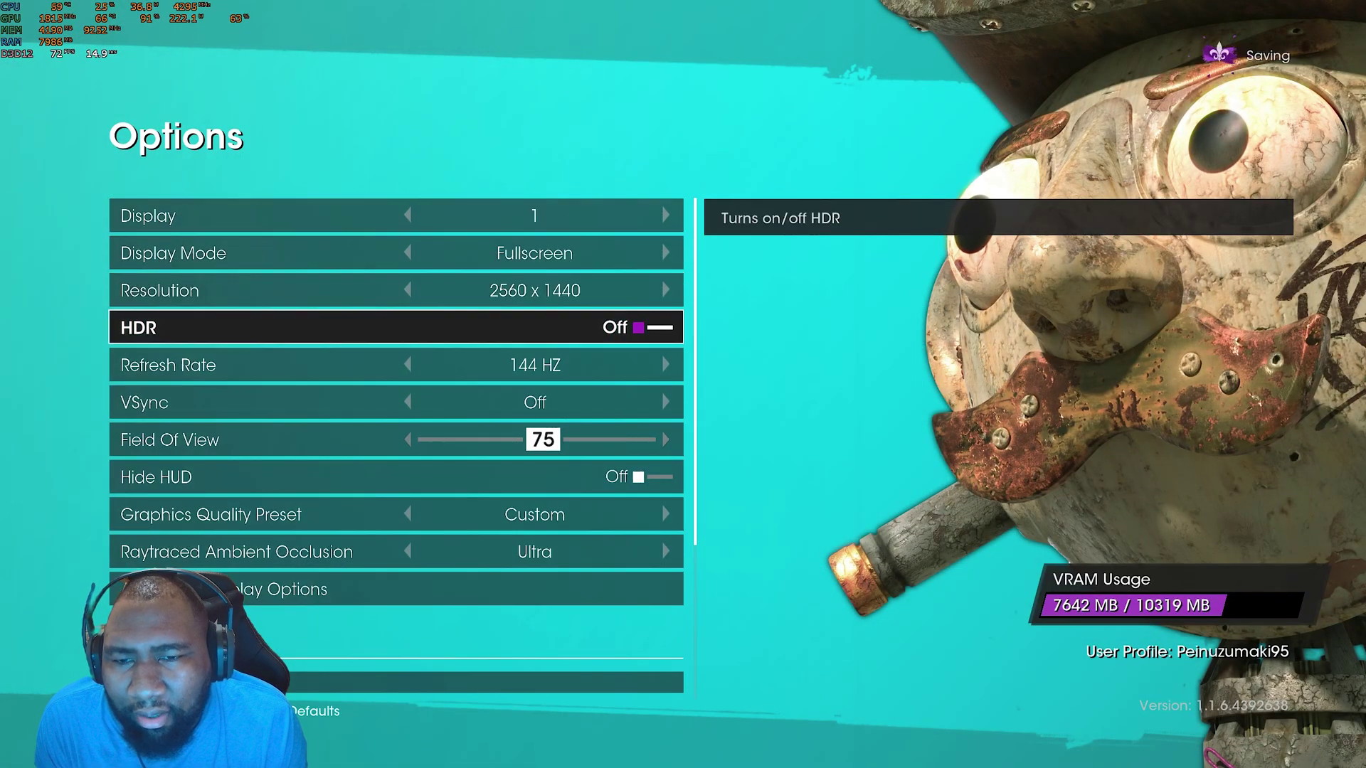
key("Down")
key("Down")
key("Down")
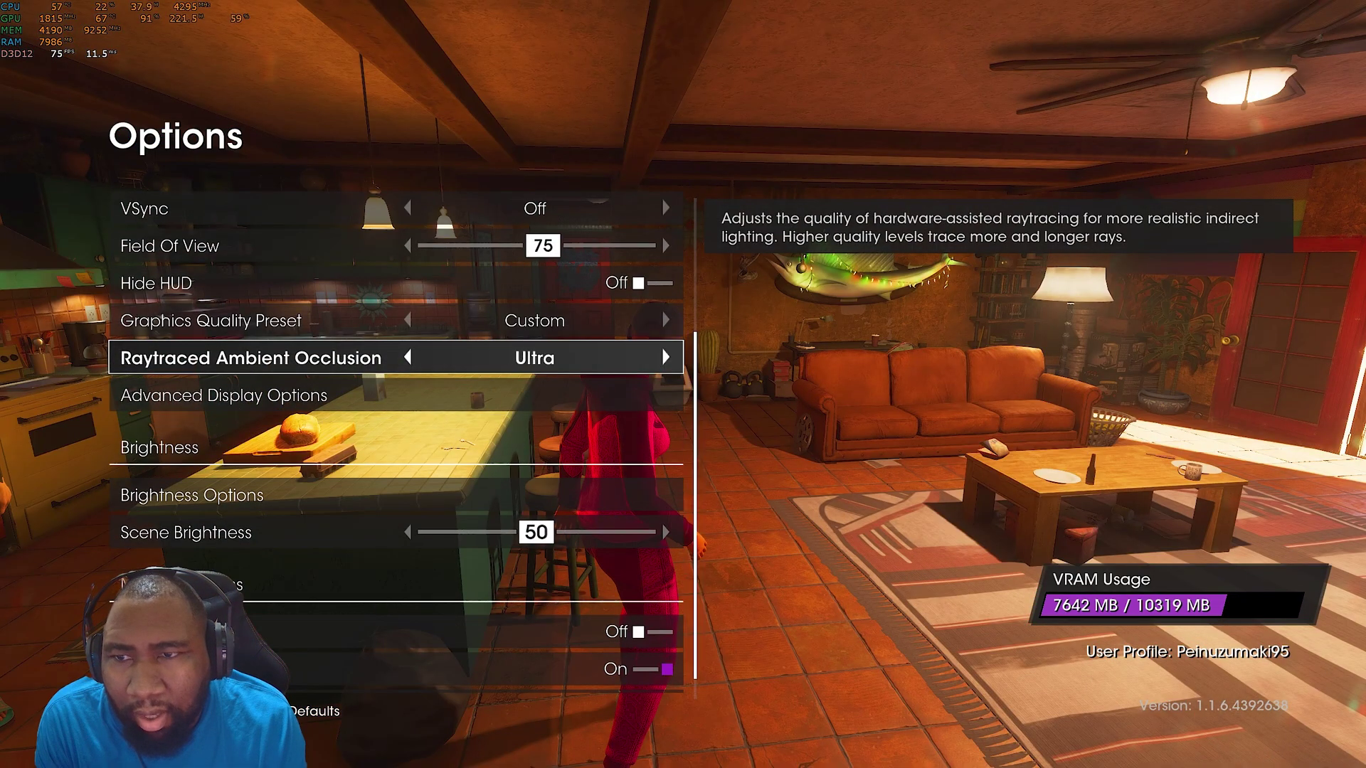
key("Escape")
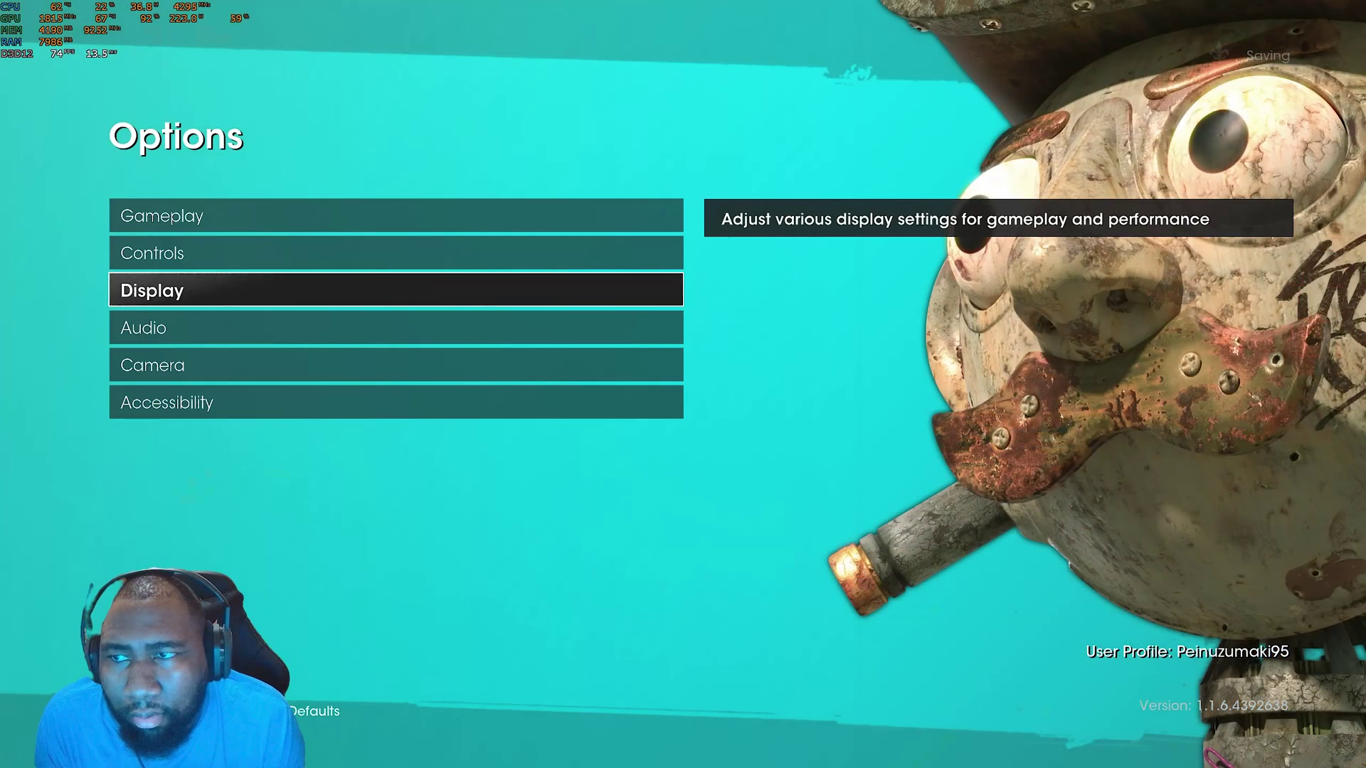
key("Escape")
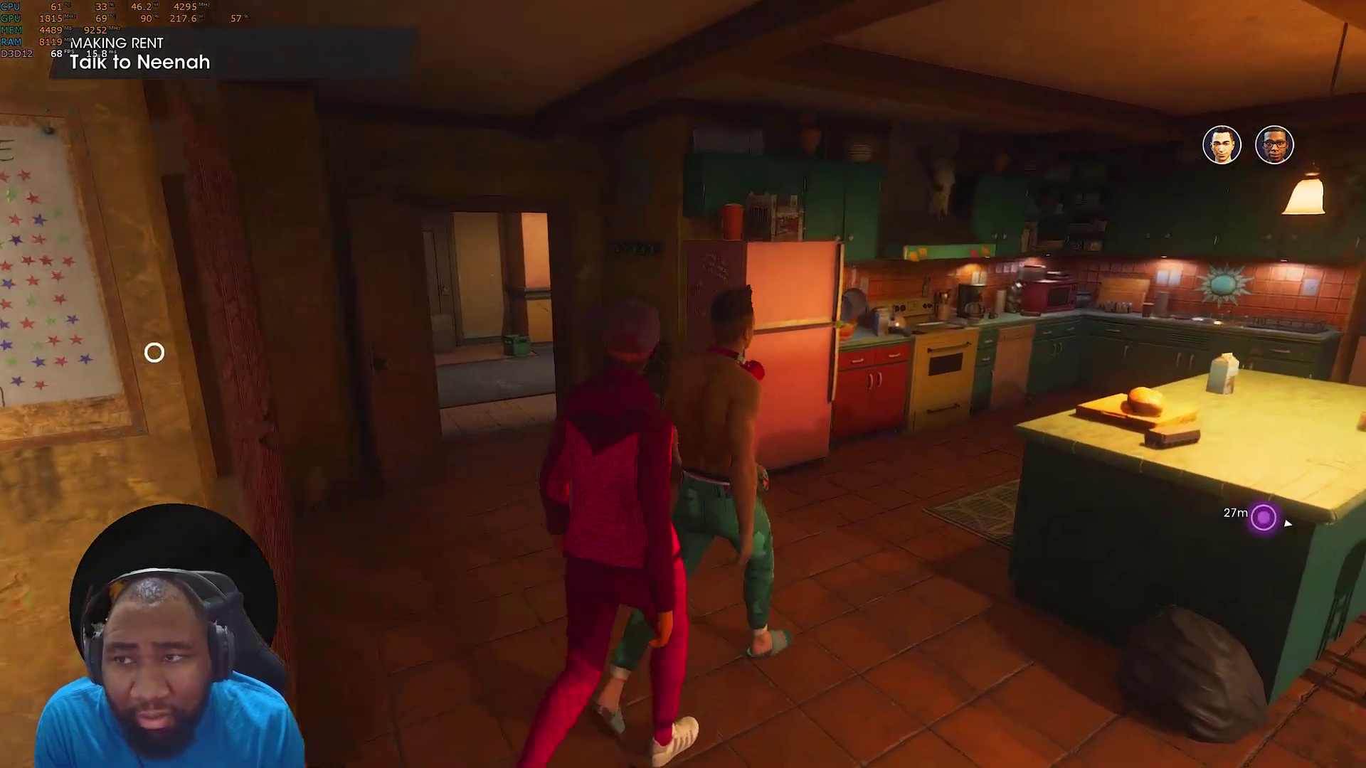
mouse_move(683, 384)
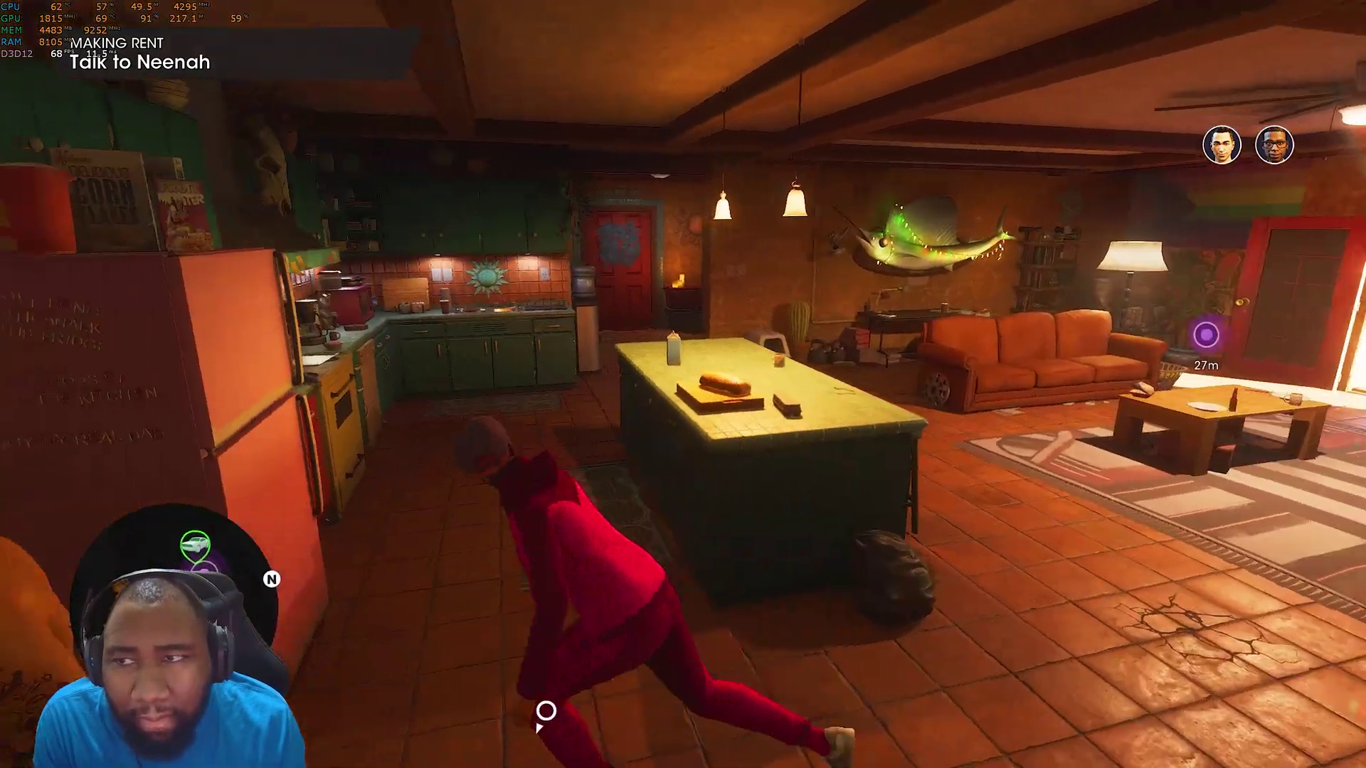
Step: Pause and cycle the Graphics Quality Preset through Low and Custom to Ultra, then resume
key("Escape")
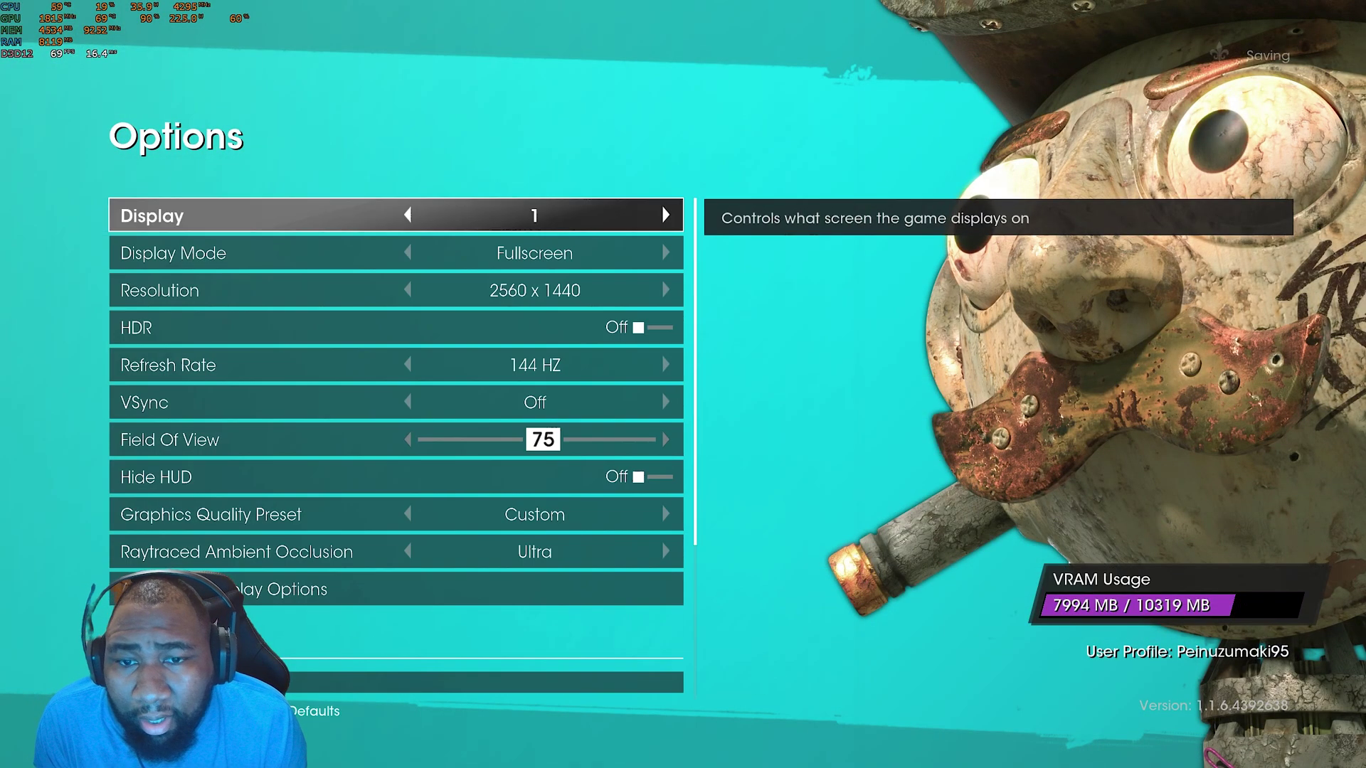
key("Down")
key("Down")
key("Down")
key("Down")
key("Down")
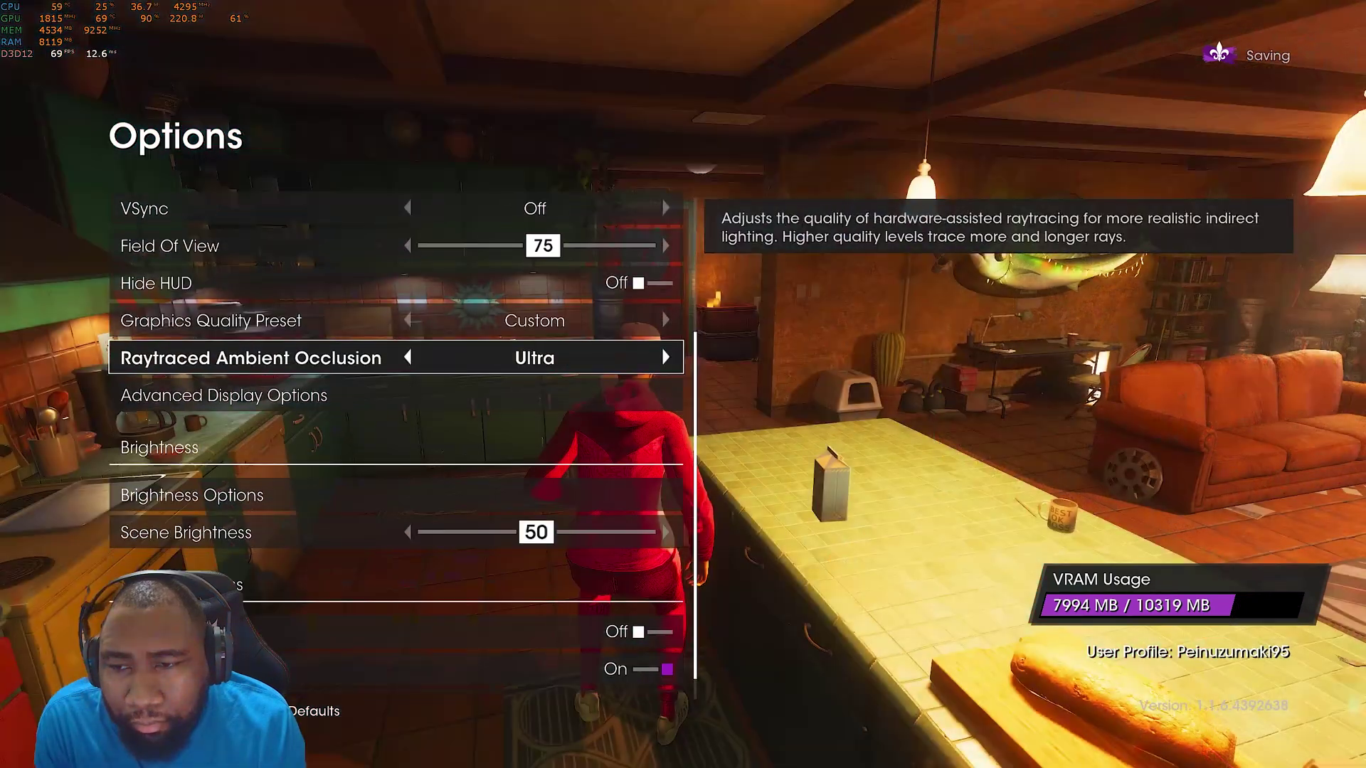
key("Right")
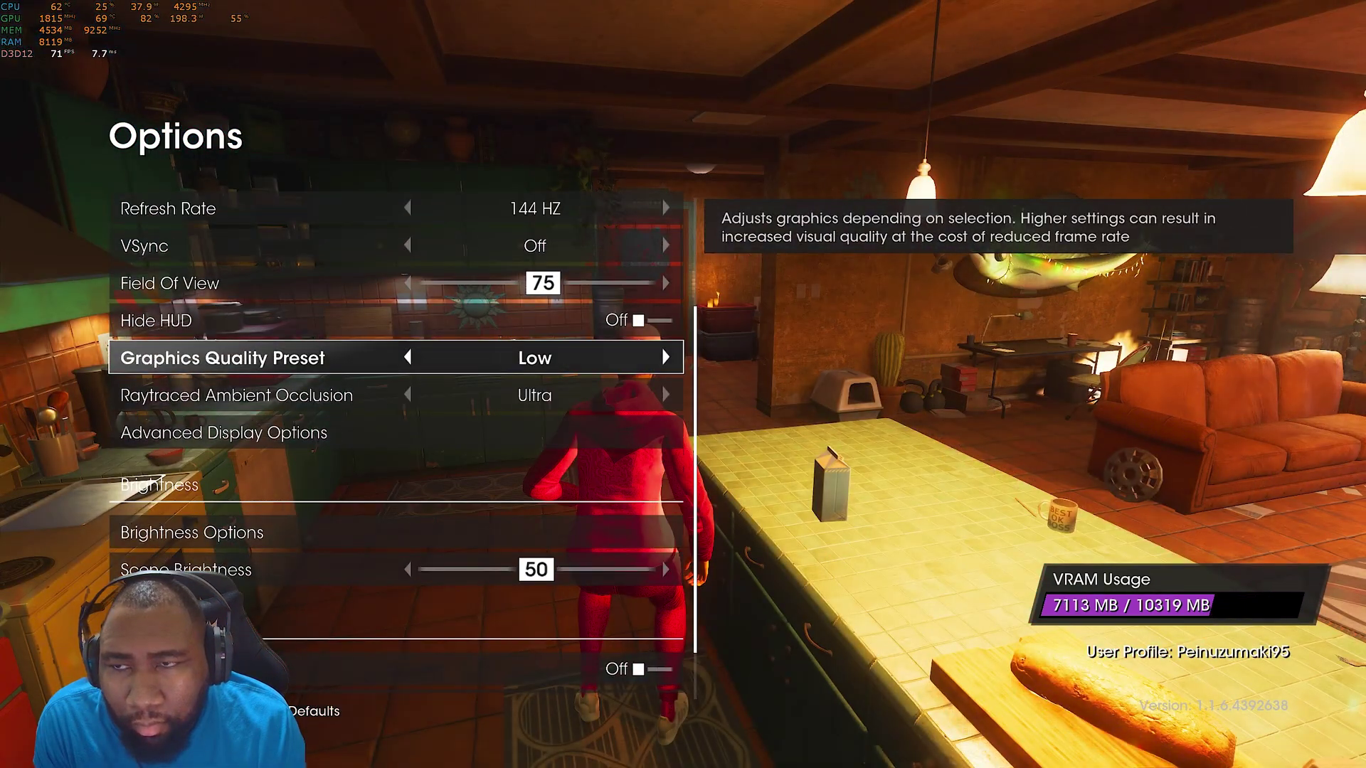
key("Left")
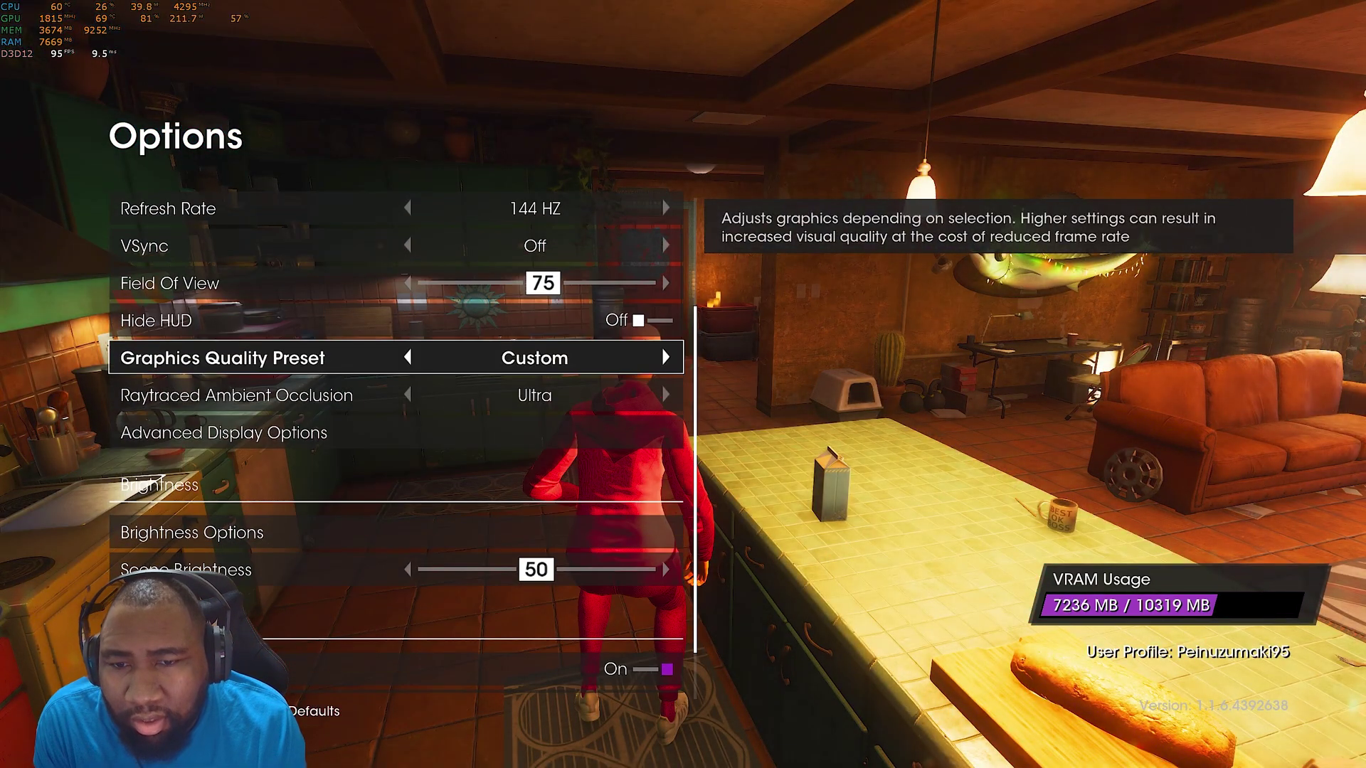
key("Left")
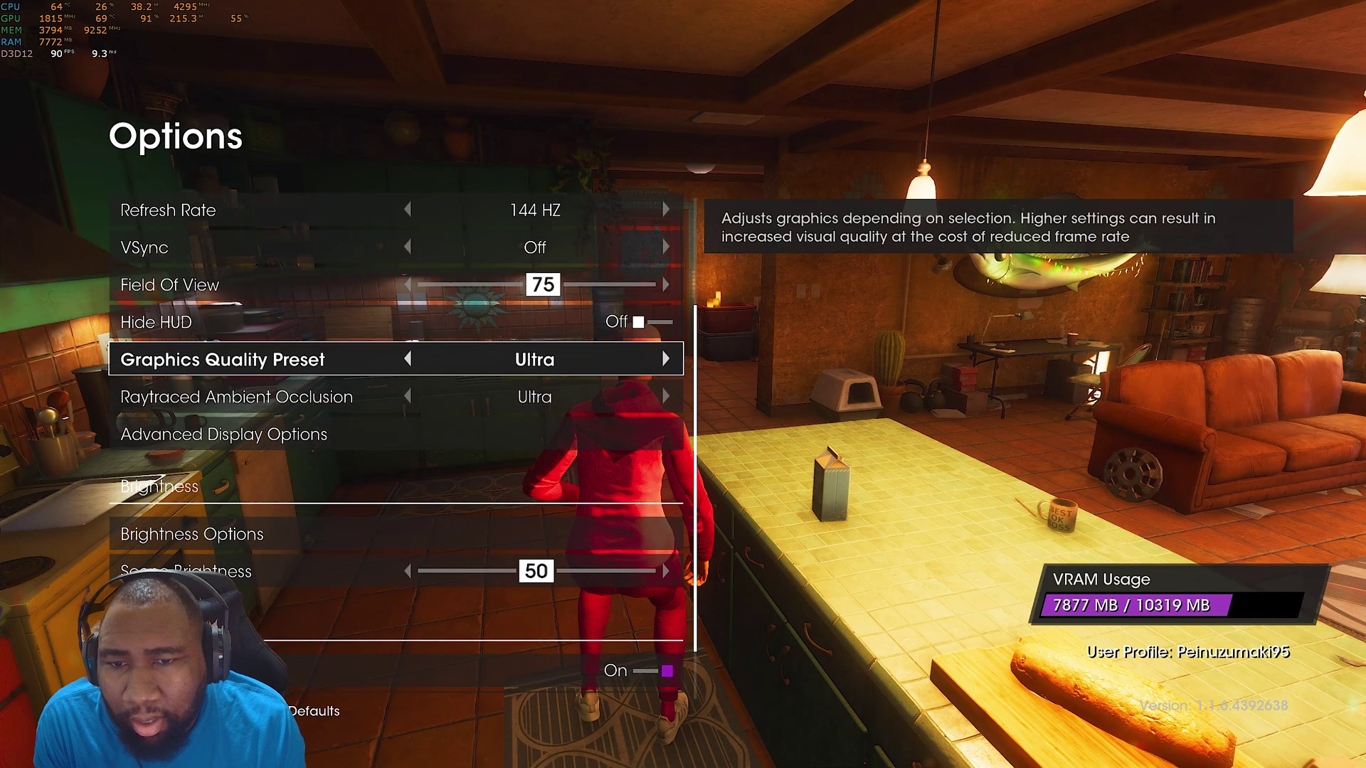
key("Escape")
key("Escape")
Step: Run through the kitchen toward the living room, then bring up the Paused menu
key("w")
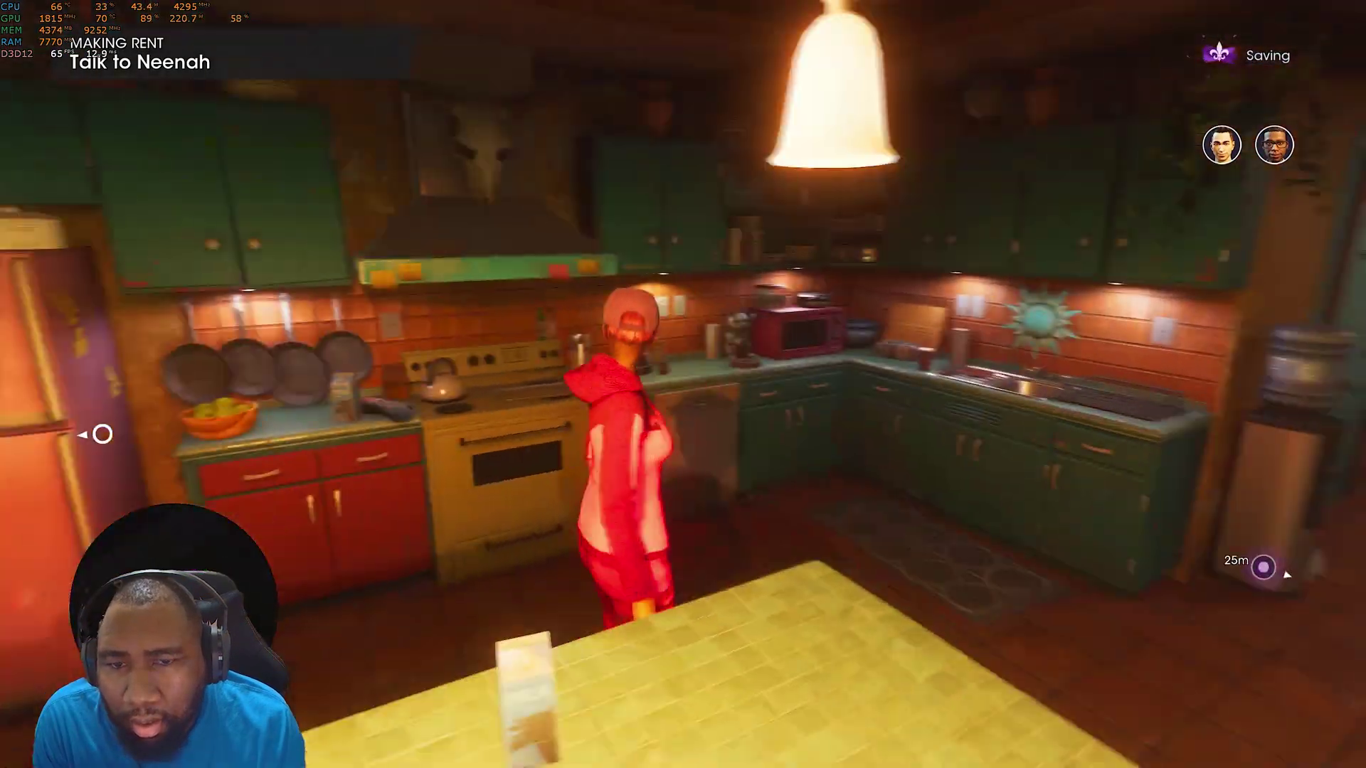
key("w")
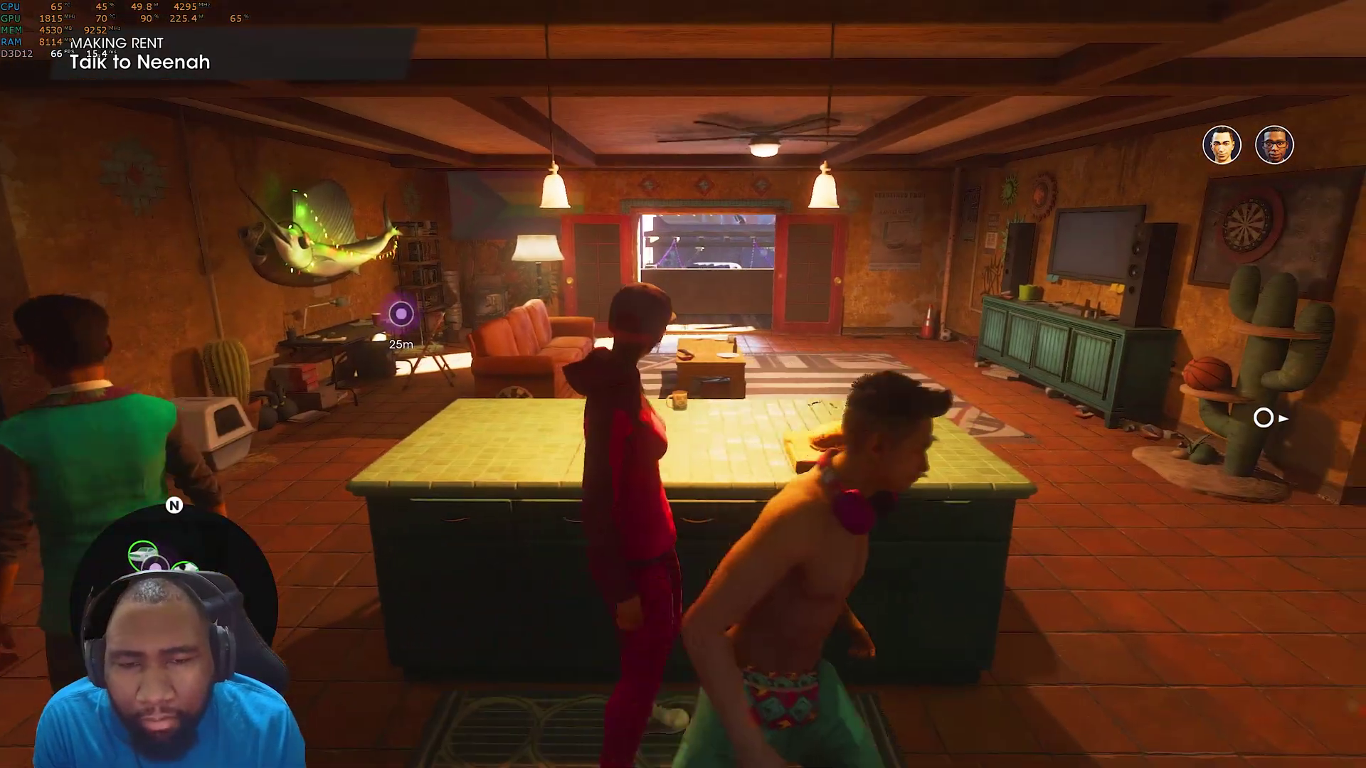
key("Escape")
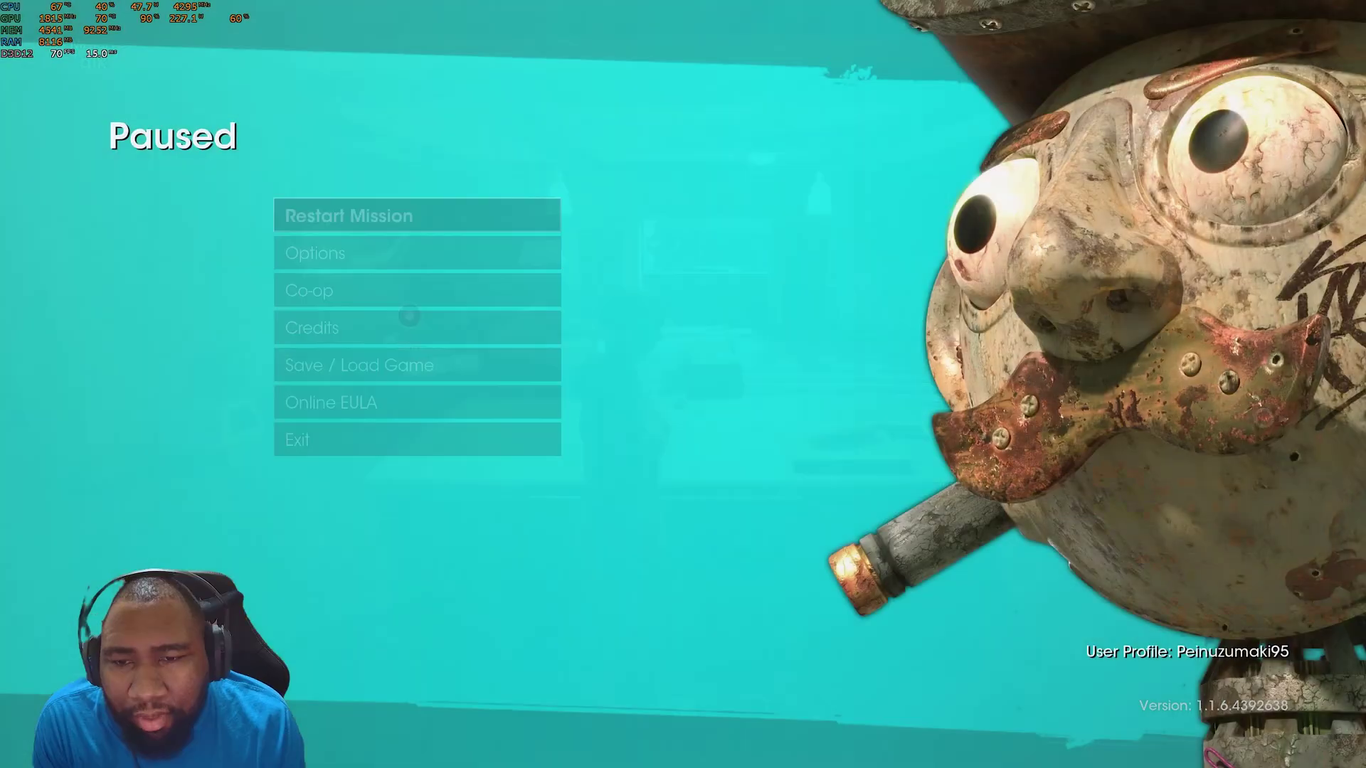